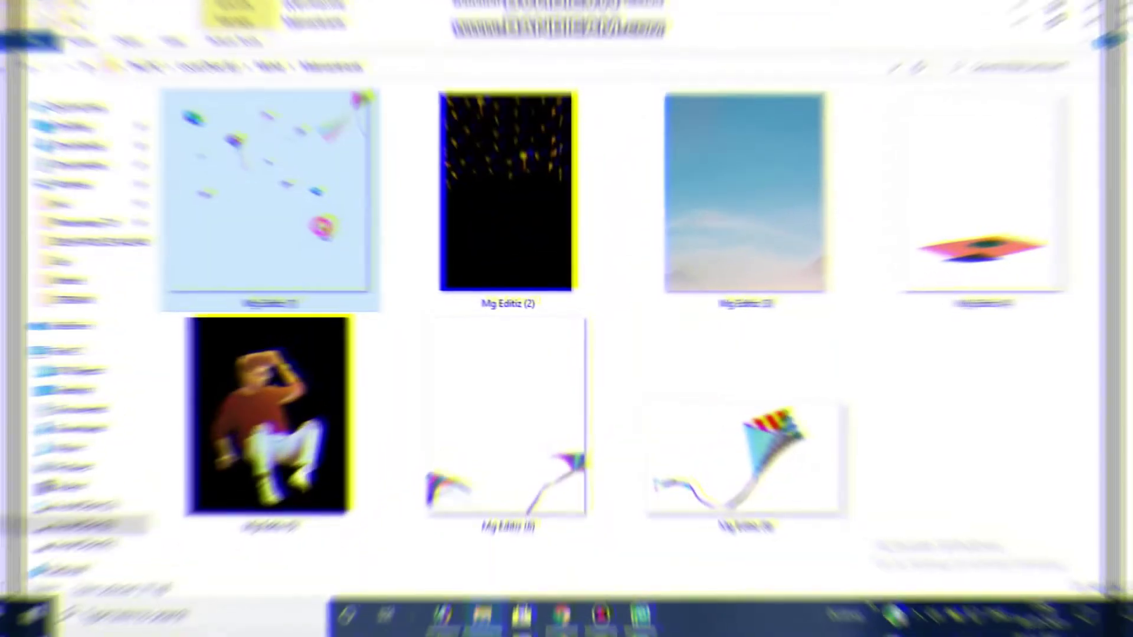
Preview the kite images in Picasa, then send the Mg Editiz (3) sky picture to Photoshop.
double_click(330, 217)
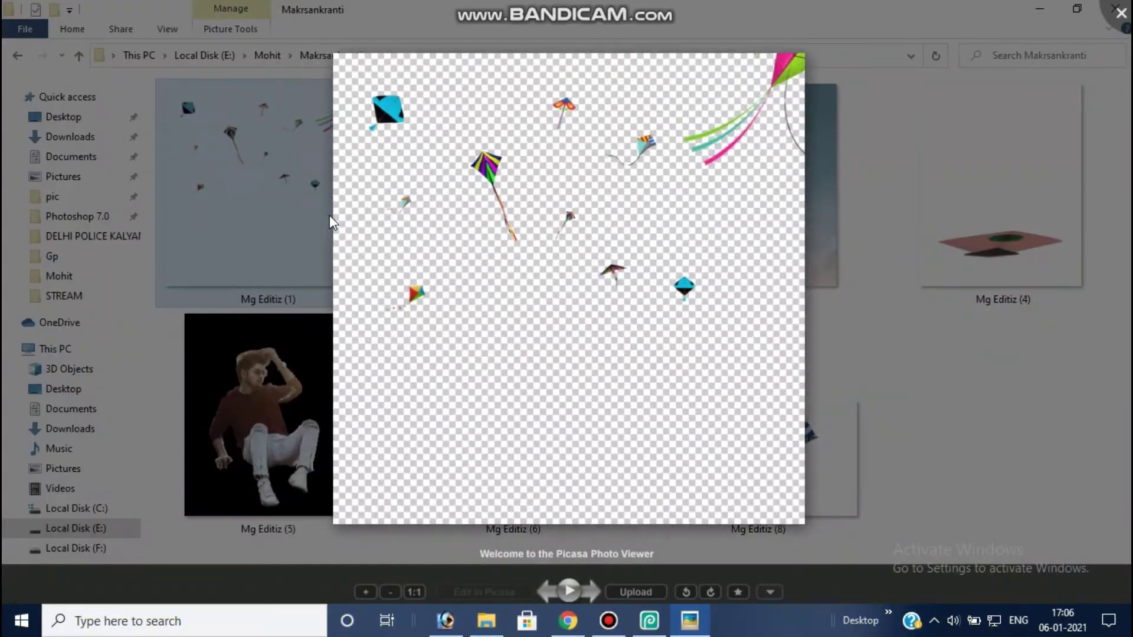
key(Right)
key(Right)
key(Right)
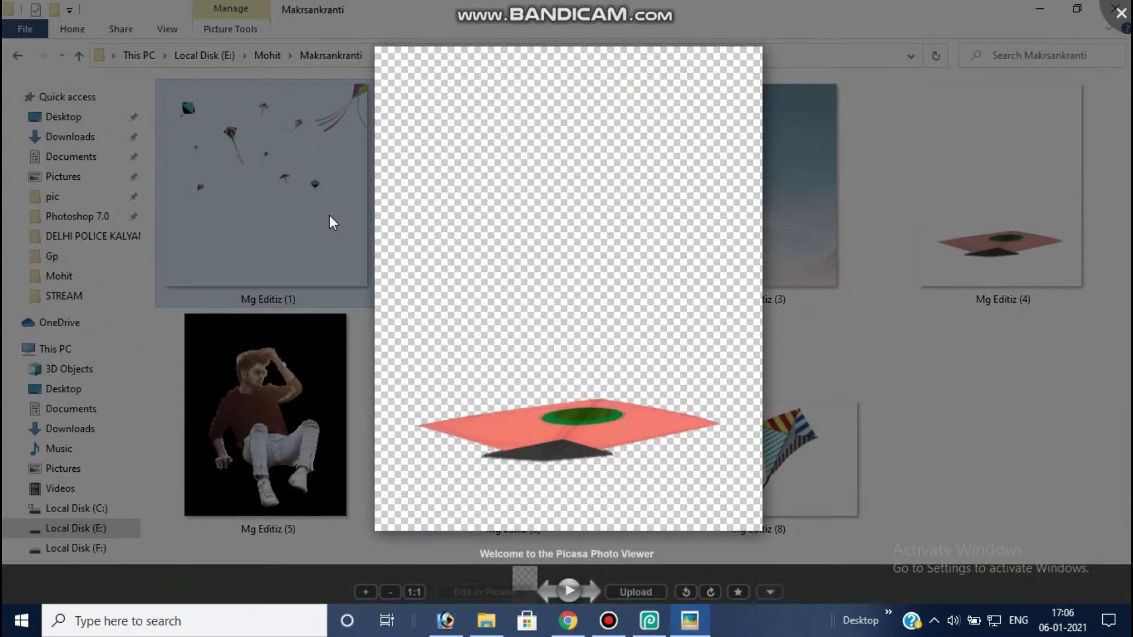
key(Right)
key(Right)
key(Right)
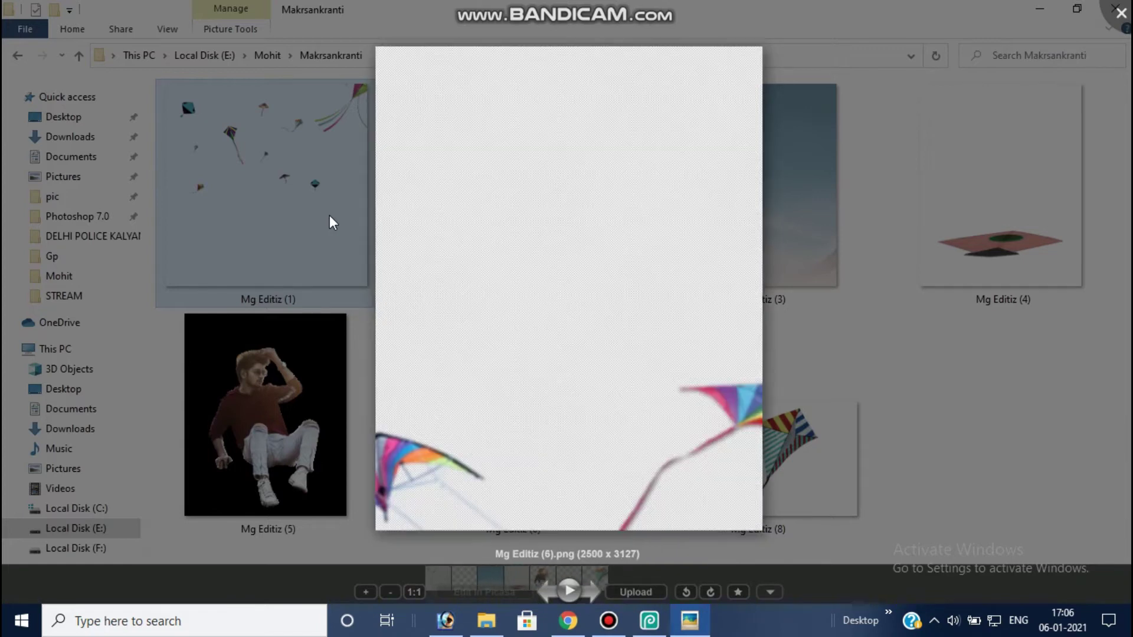
key(Right)
click(981, 392)
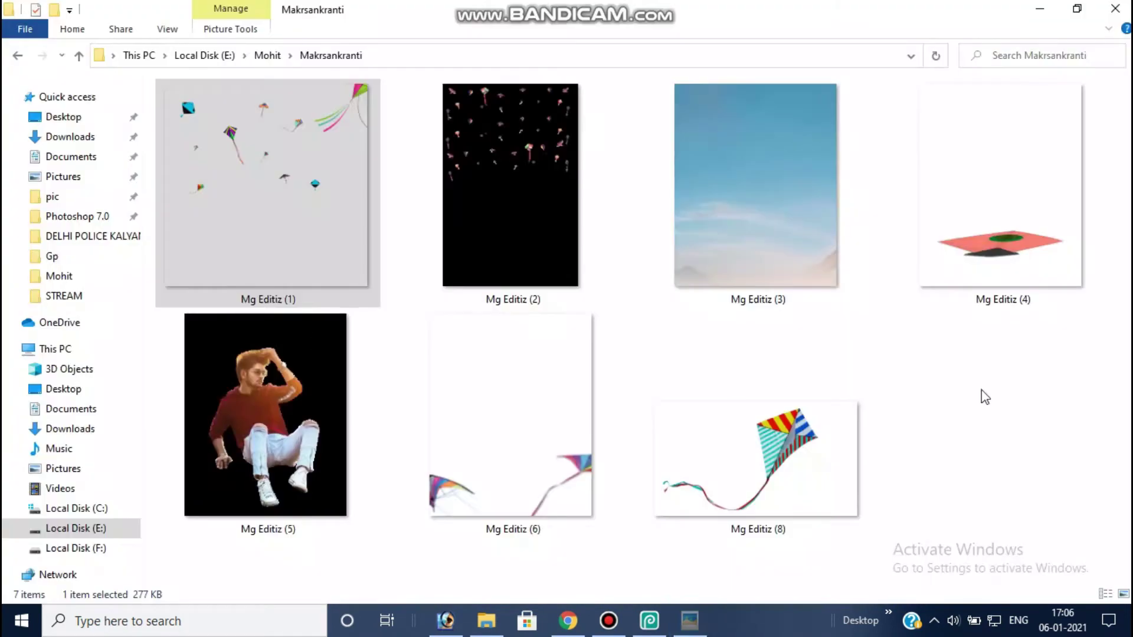
mouse_move(745, 213)
mouse_down()
mouse_move(466, 633)
mouse_move(581, 260)
mouse_up()
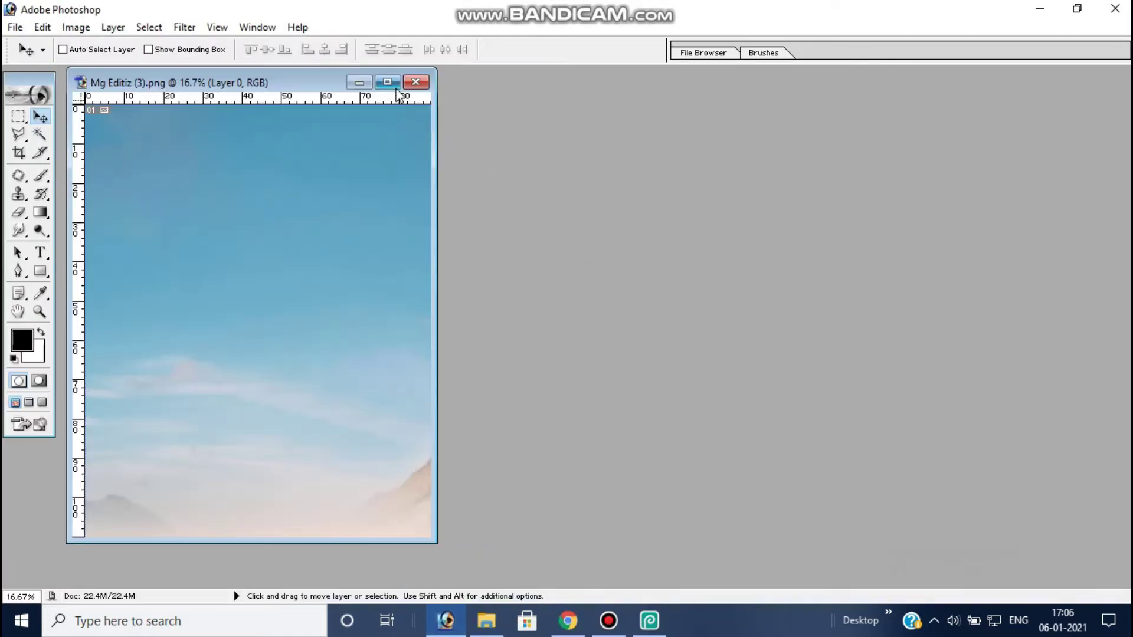
Add the small kites from Mg Editiz (2) onto the sky document, then close (2).
click(389, 82)
key(ctrl+o)
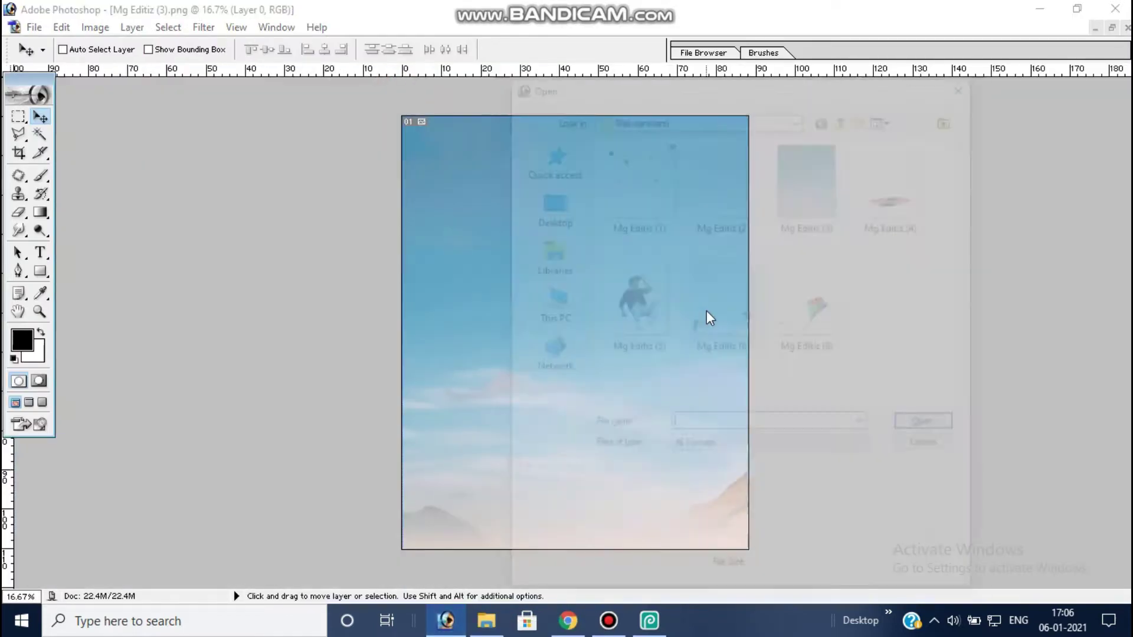
click(723, 218)
click(931, 426)
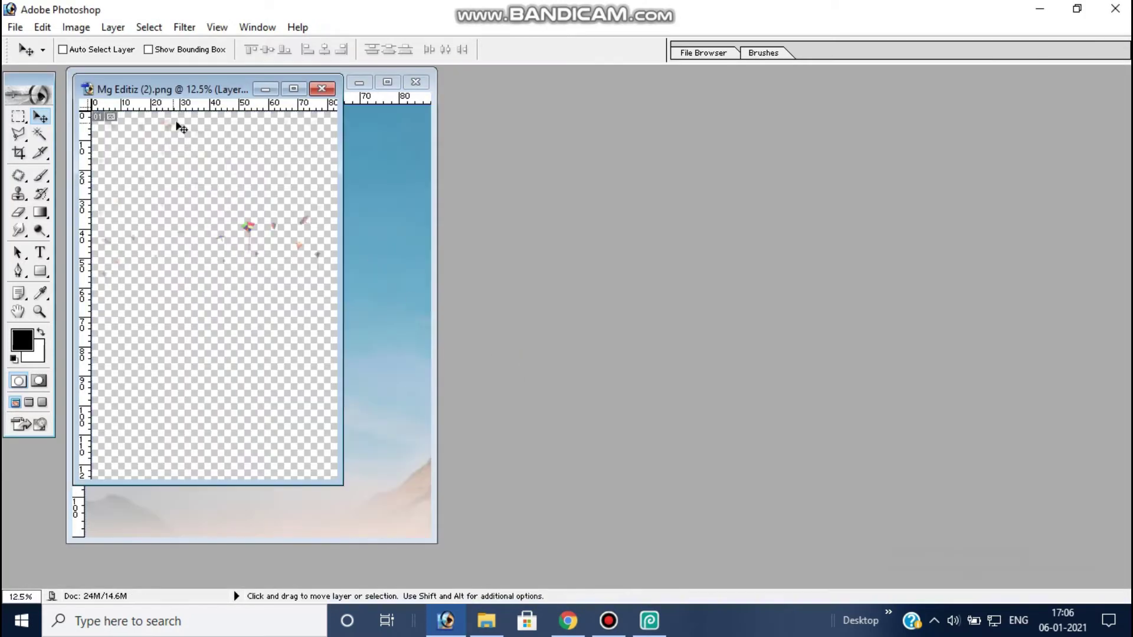
drag(201, 95, 680, 177)
drag(763, 334, 299, 292)
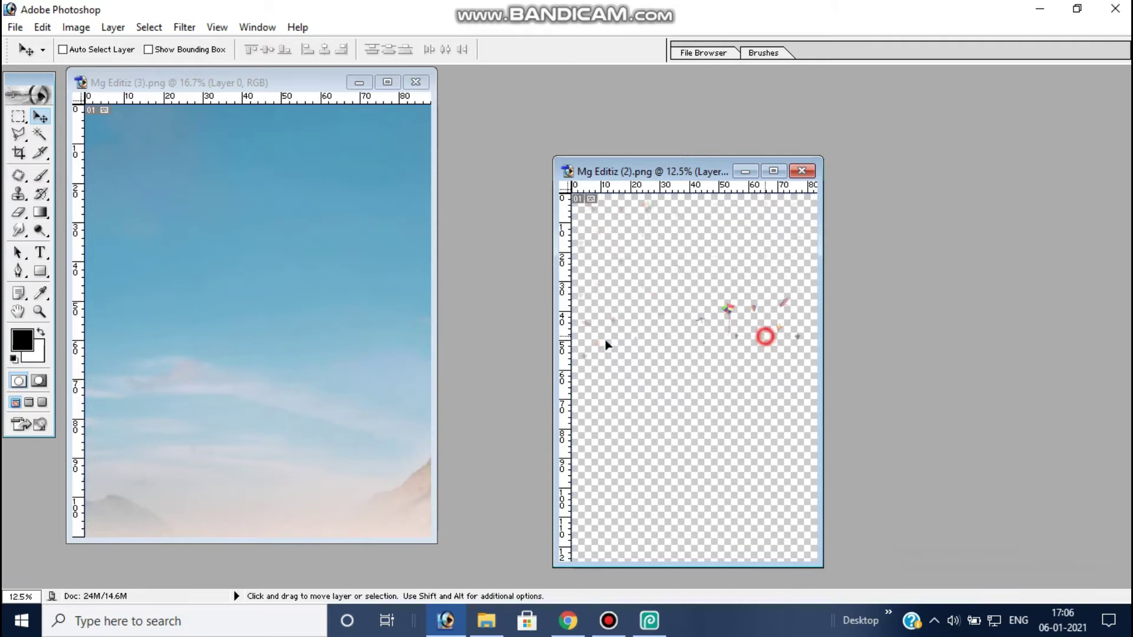
mouse_move(254, 262)
mouse_down()
mouse_move(308, 275)
mouse_move(296, 266)
mouse_up()
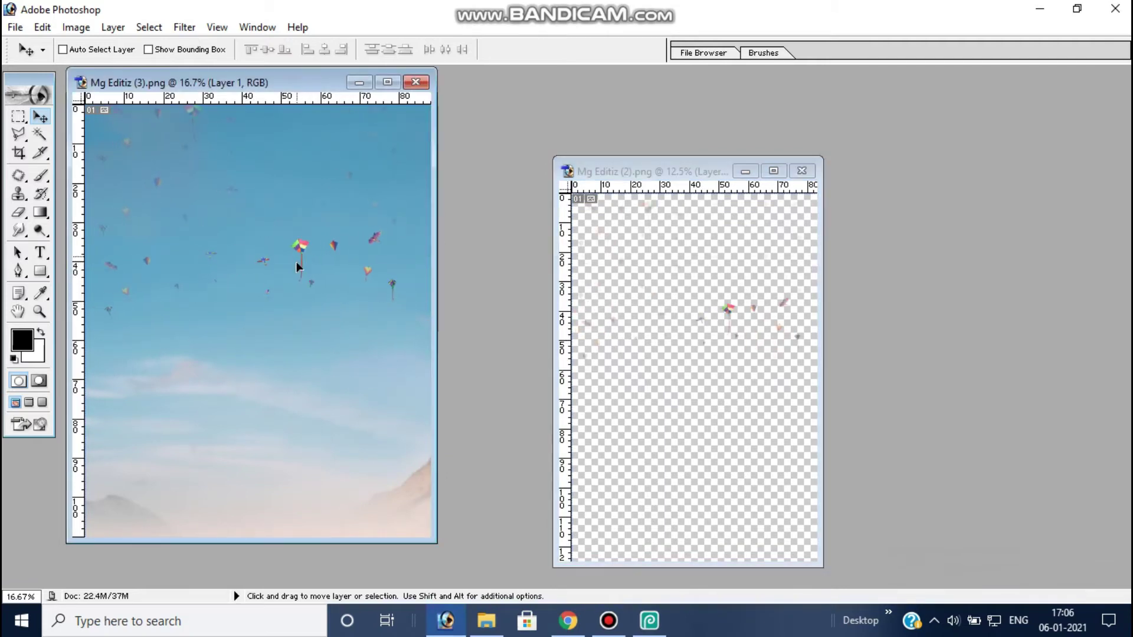
click(802, 171)
Add the colourful kites from Mg Editiz (1) onto the sky, then close (1).
double_click(682, 201)
click(653, 192)
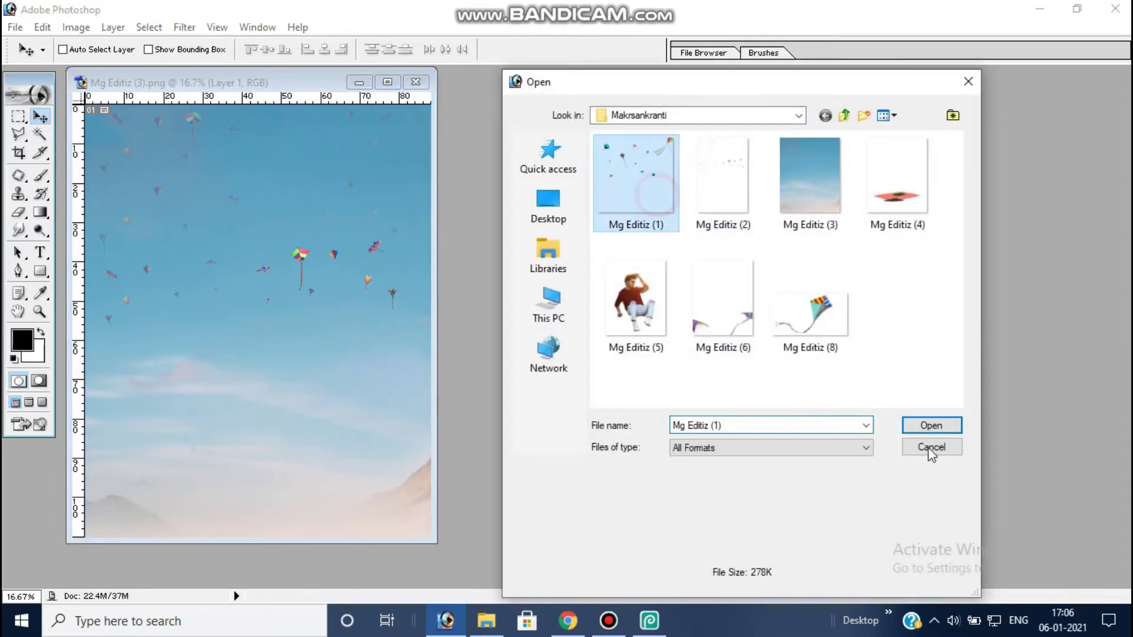
click(931, 425)
drag(291, 84, 747, 134)
mouse_move(742, 270)
mouse_down()
mouse_move(273, 247)
mouse_move(225, 199)
mouse_up()
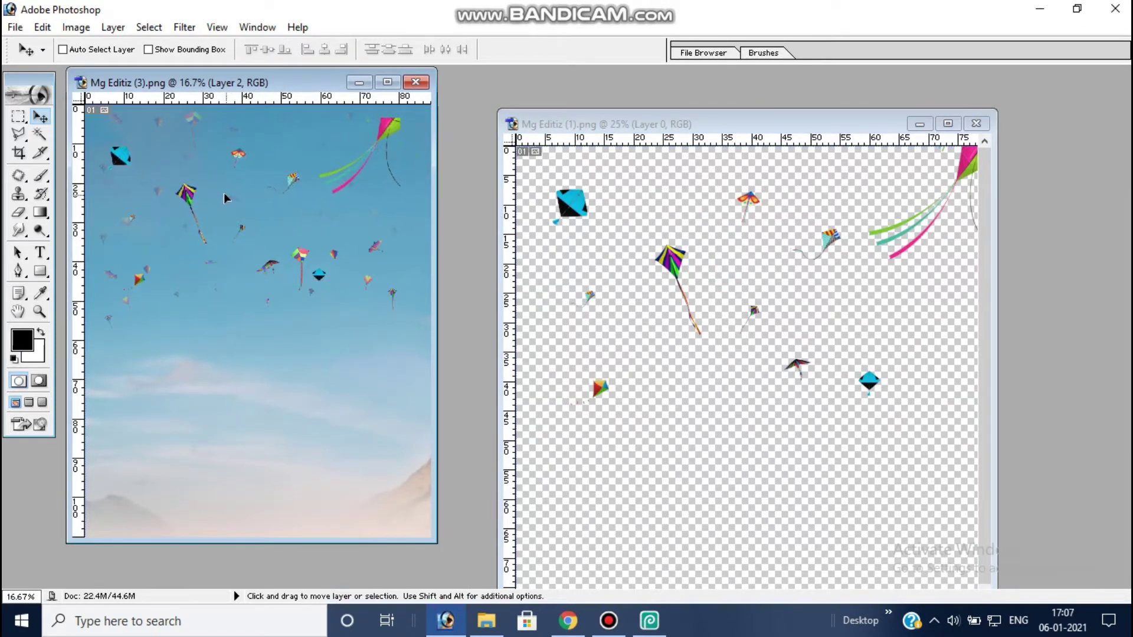
drag(225, 199, 226, 196)
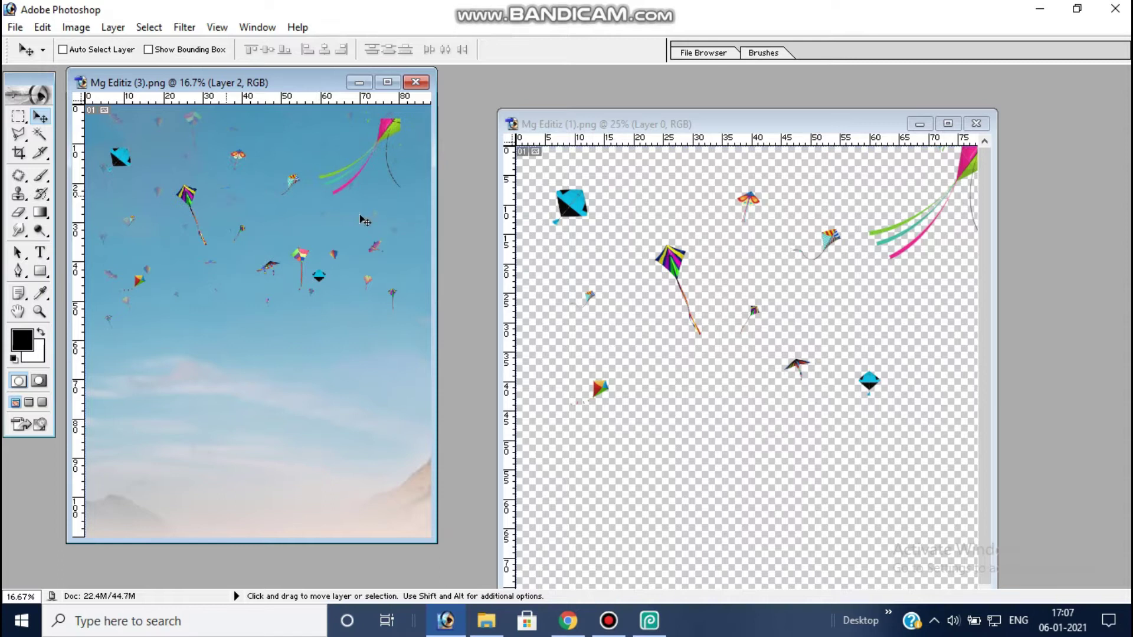
click(974, 123)
double_click(714, 170)
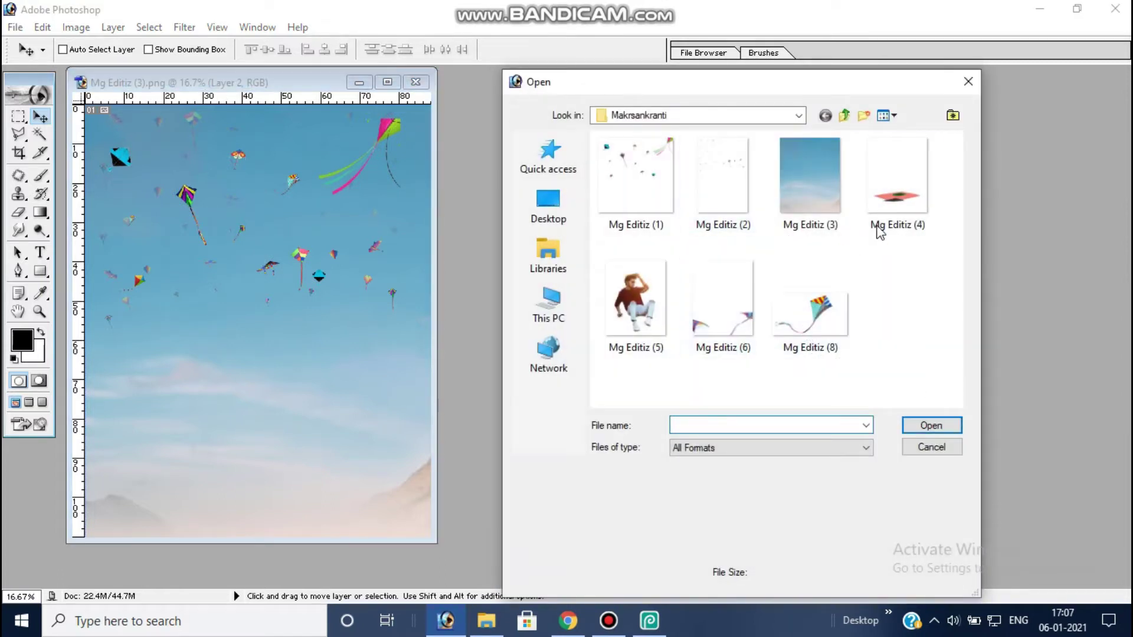
Open Mg Editiz (4) and (5) together, cancelling a Levels adjustment on the carpet.
click(882, 223)
ctrl+click(674, 304)
click(932, 426)
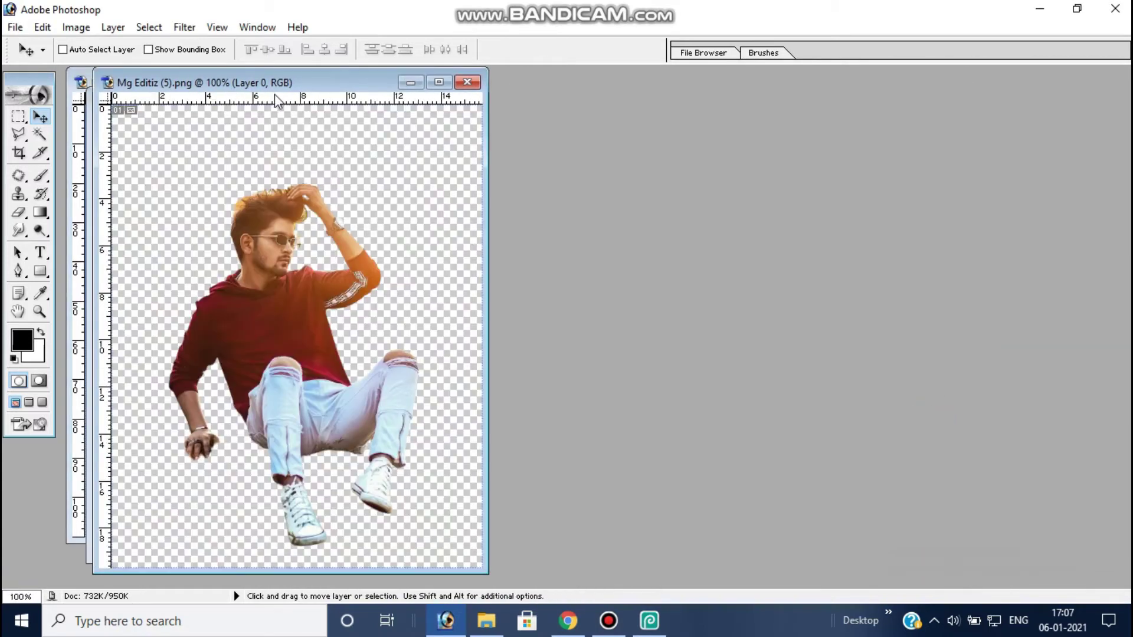
drag(278, 83, 746, 124)
click(327, 484)
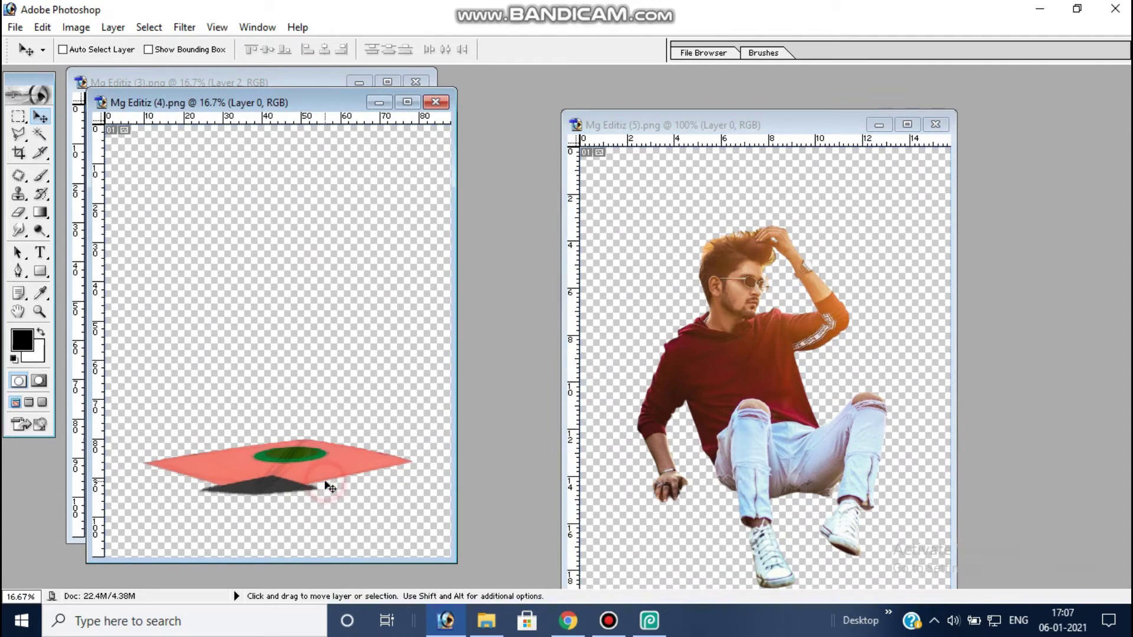
key(ctrl+a)
key(ctrl+l)
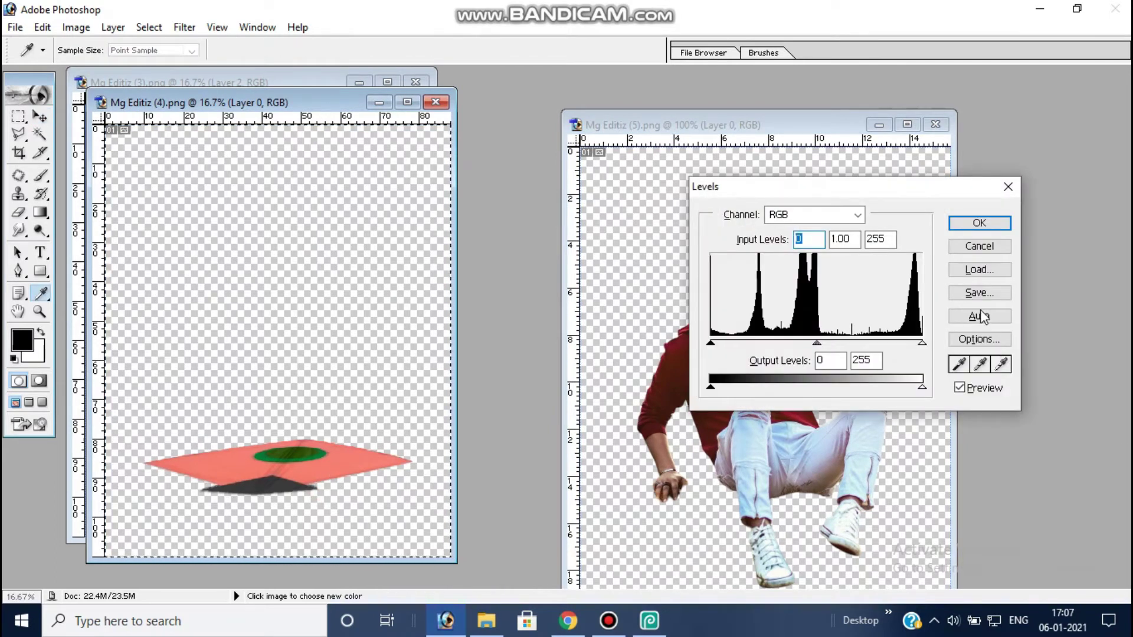
click(984, 247)
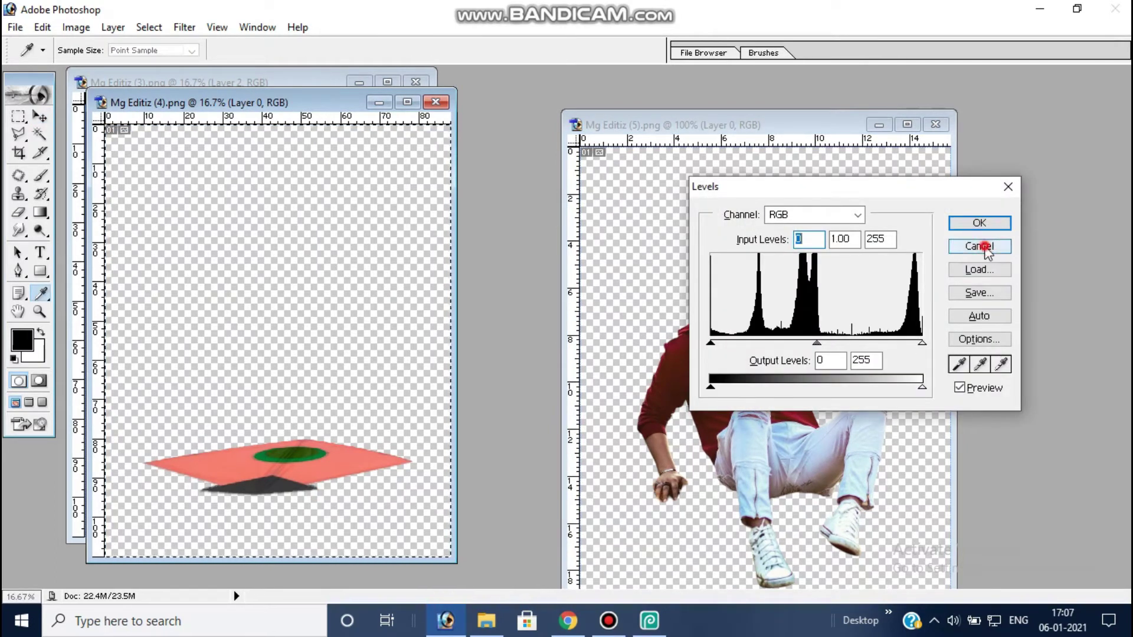
Move the pink carpet from Mg Editiz (4) into the sky composite; close (4) without saving.
key(v)
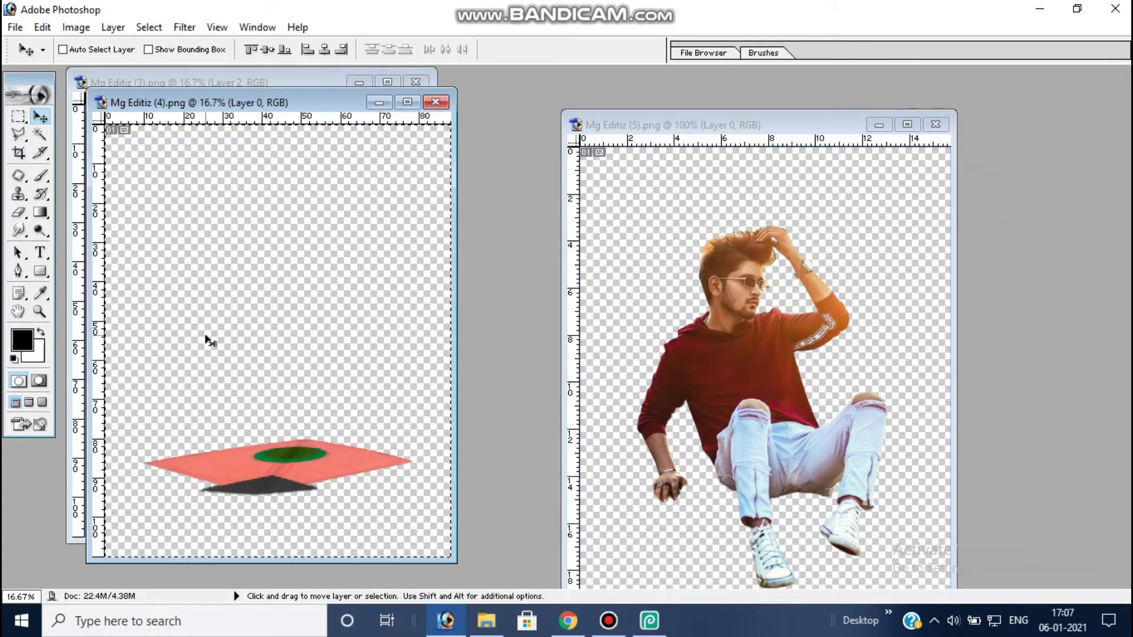
key(ctrl+d)
key(shift)
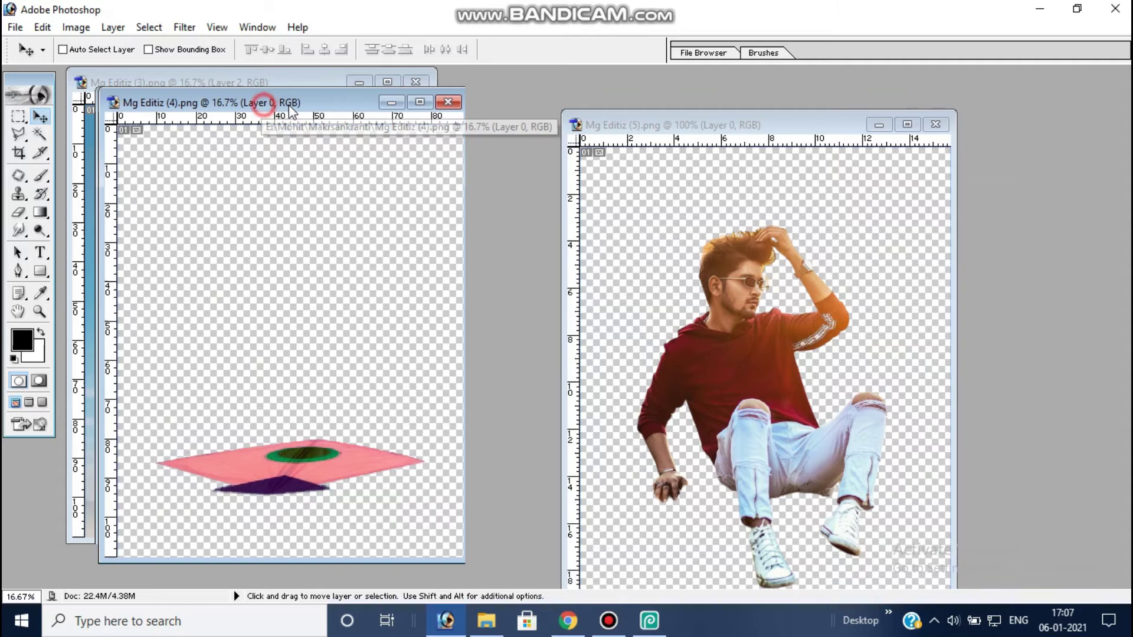
drag(260, 107, 606, 169)
mouse_move(671, 533)
mouse_down()
mouse_move(487, 522)
mouse_move(286, 466)
mouse_move(301, 455)
mouse_up()
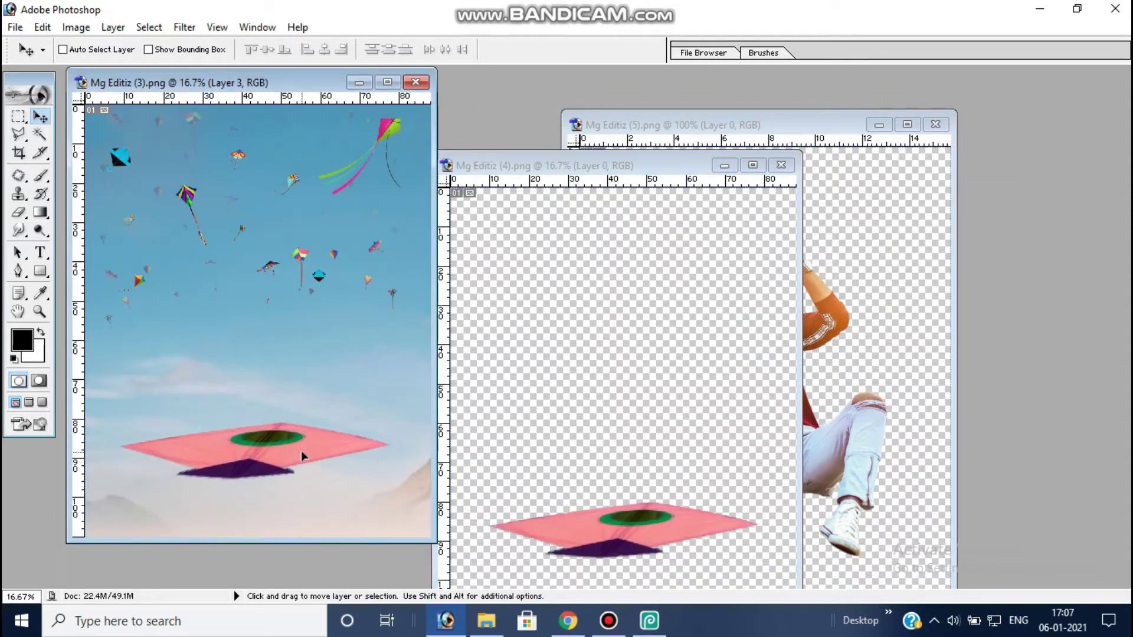
click(781, 165)
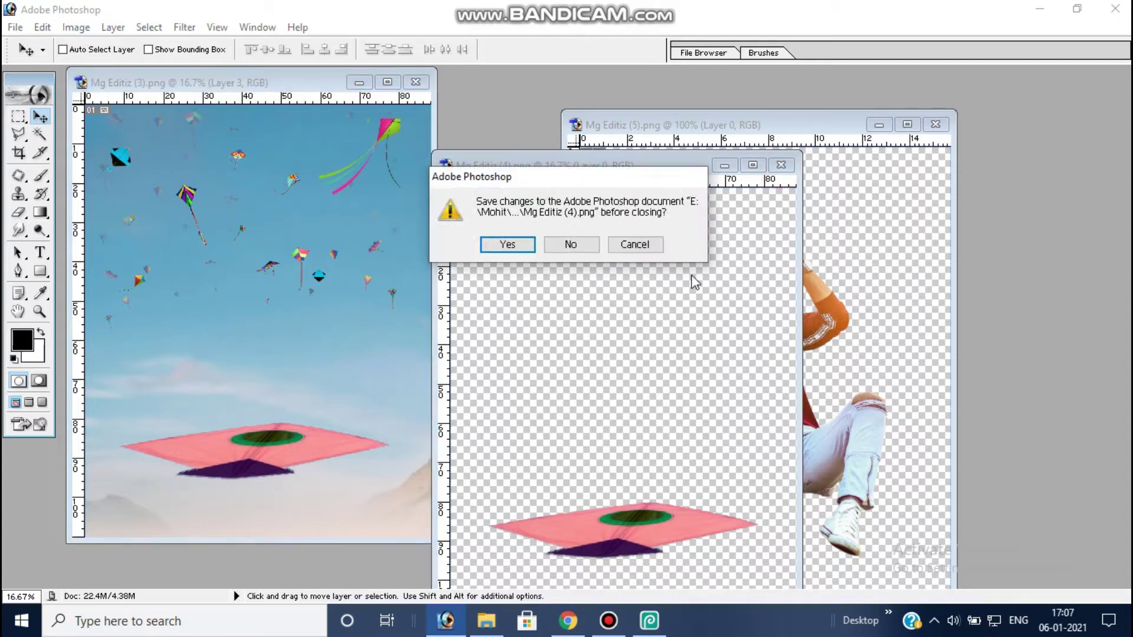
click(570, 245)
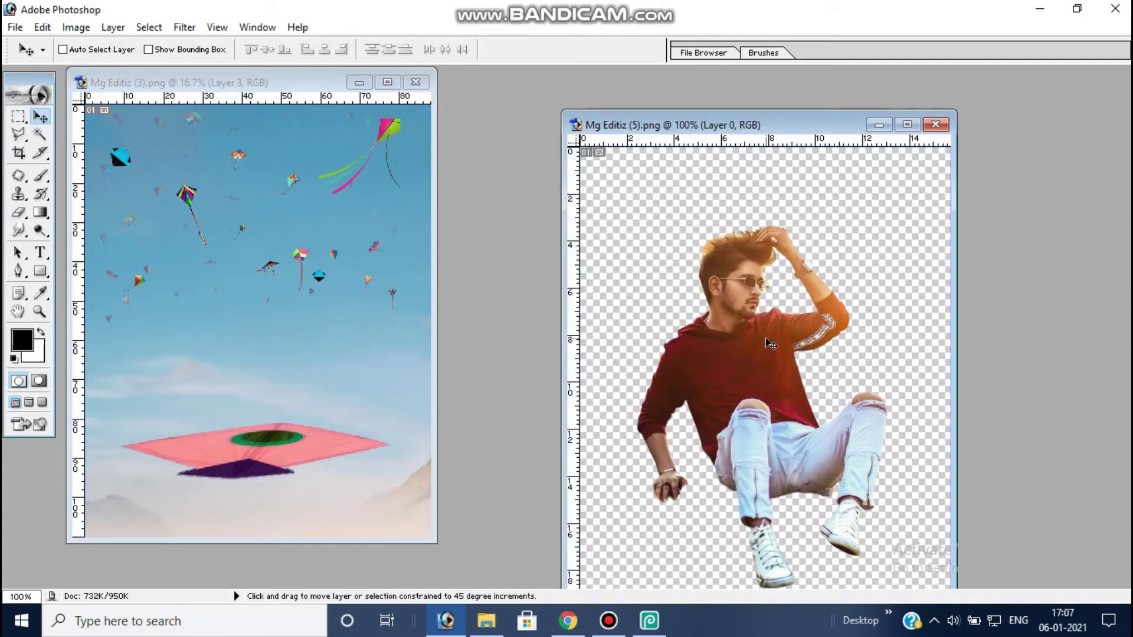
Place the man from Mg Editiz (5) on the carpet; close the cutout without saving.
mouse_move(768, 345)
mouse_down()
mouse_move(280, 422)
mouse_move(319, 470)
mouse_move(306, 454)
mouse_up()
key(ctrl+t)
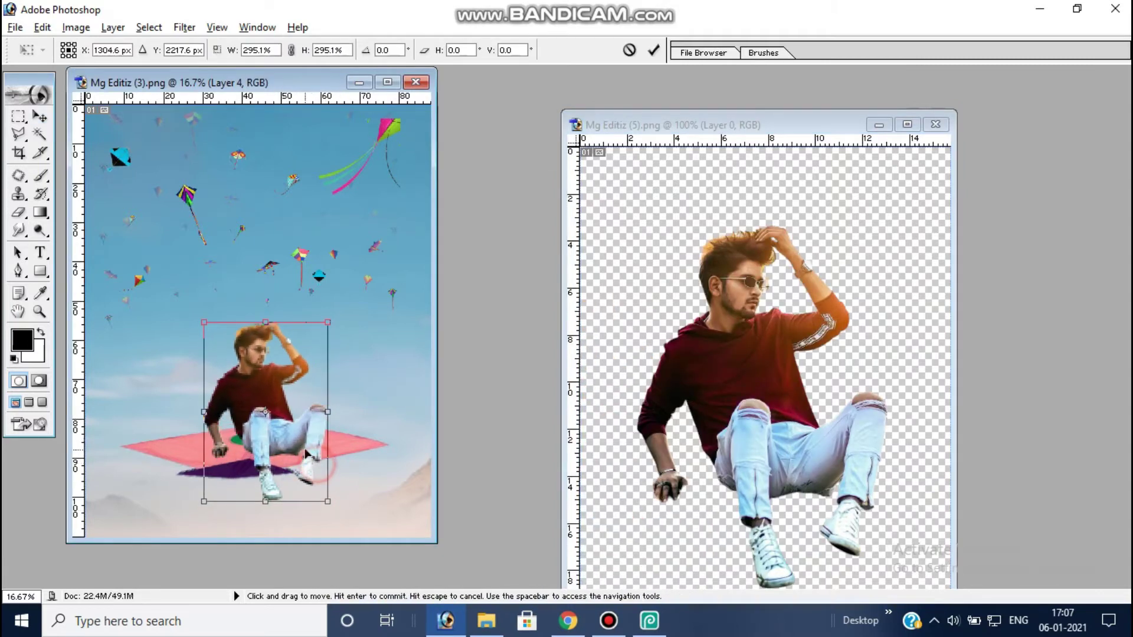
key(Return)
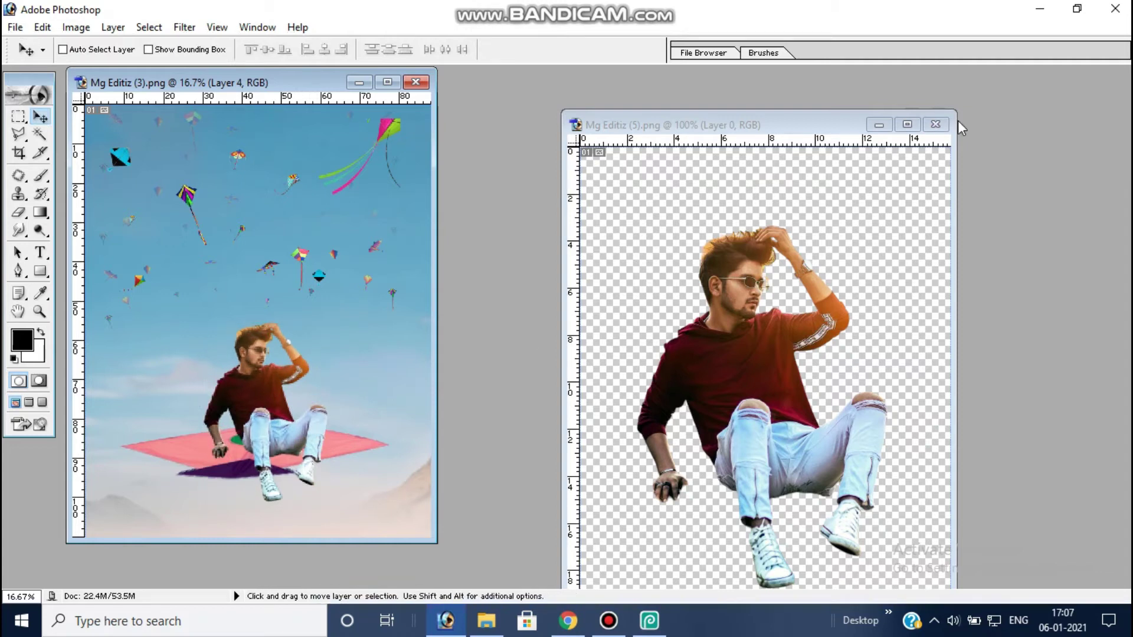
click(935, 124)
click(570, 242)
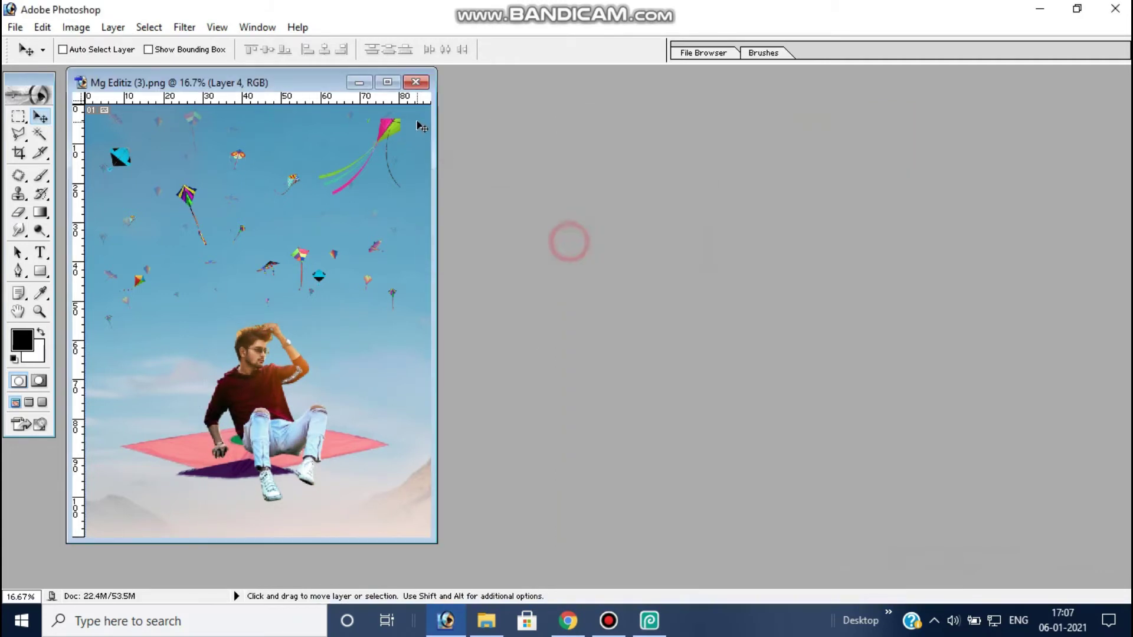
click(390, 82)
Scale the man to about 121% and reposition him on the carpet.
ctrl+click(632, 387)
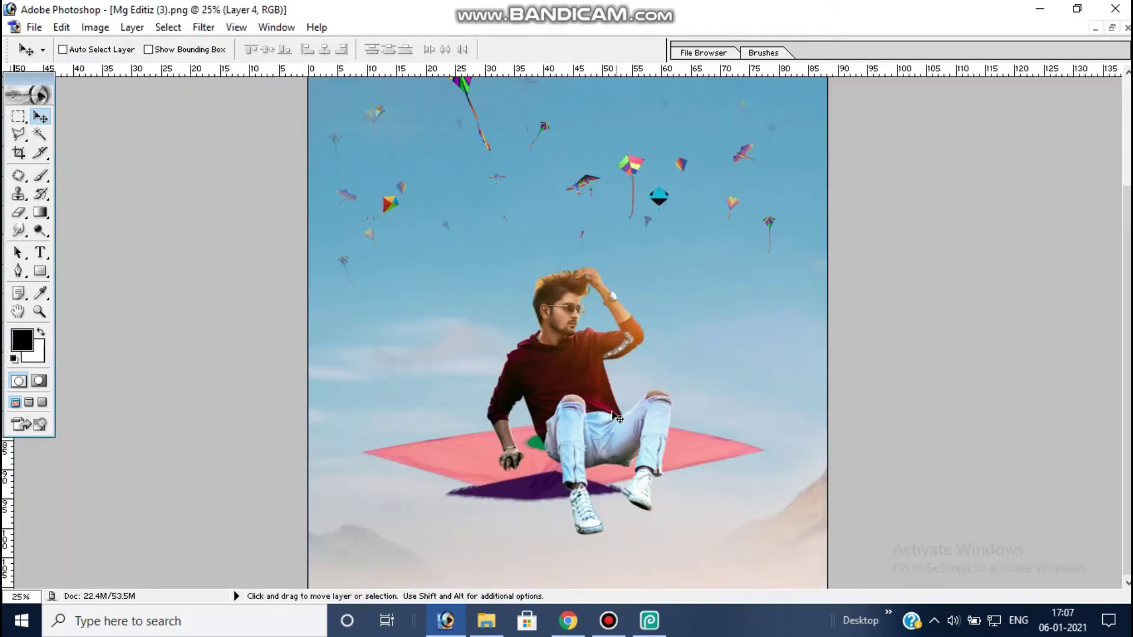
key(ctrl+t)
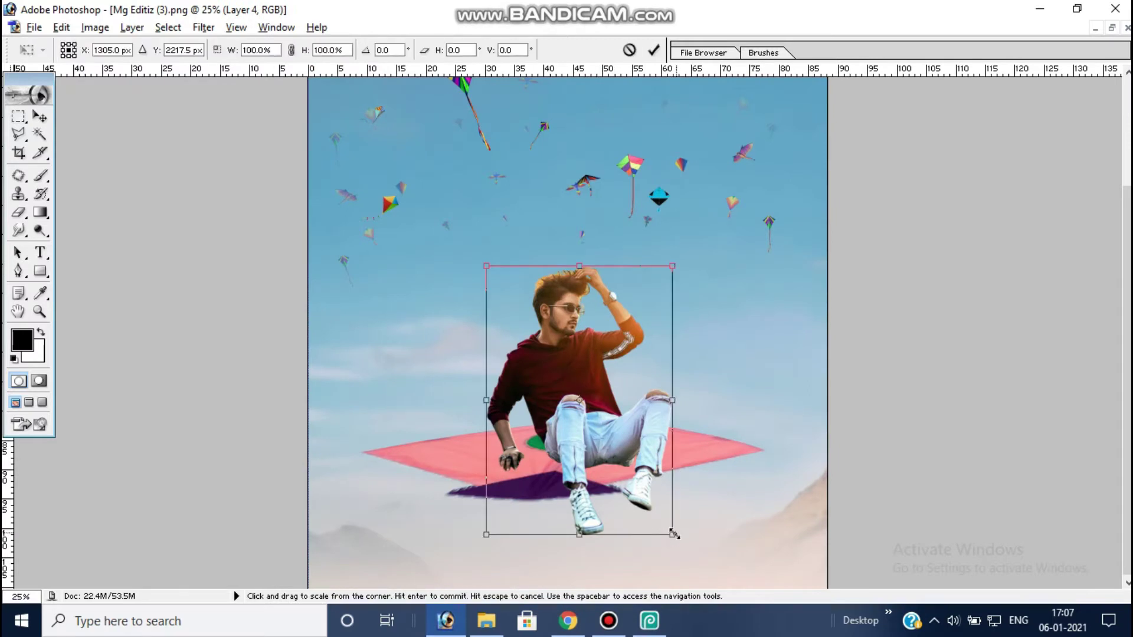
drag(674, 533, 682, 550)
drag(623, 474, 608, 464)
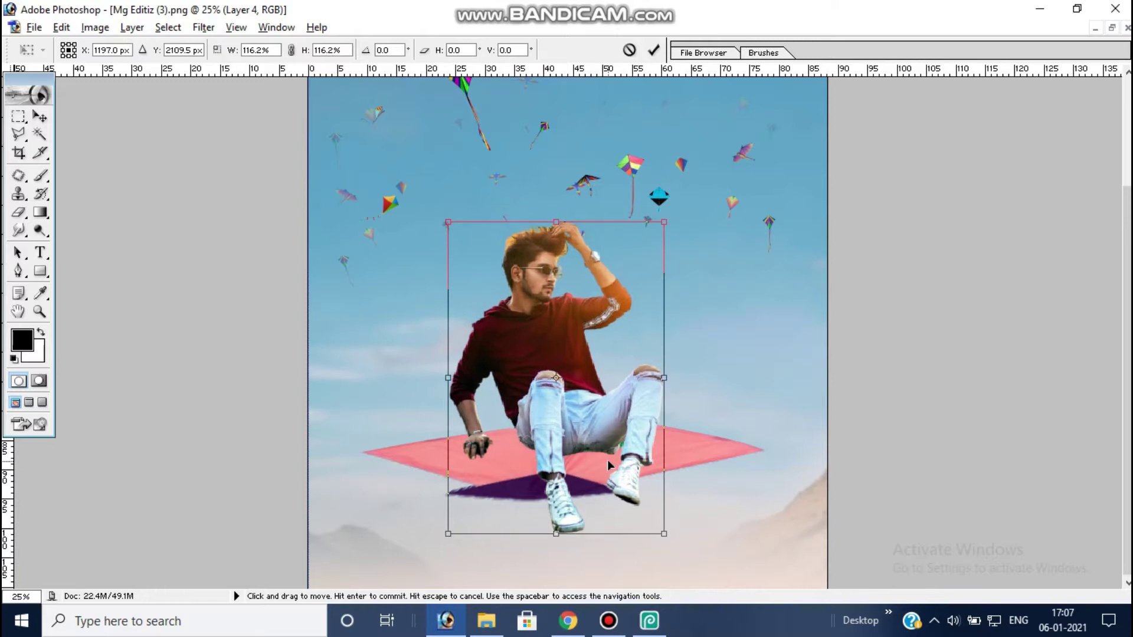
drag(648, 482, 653, 486)
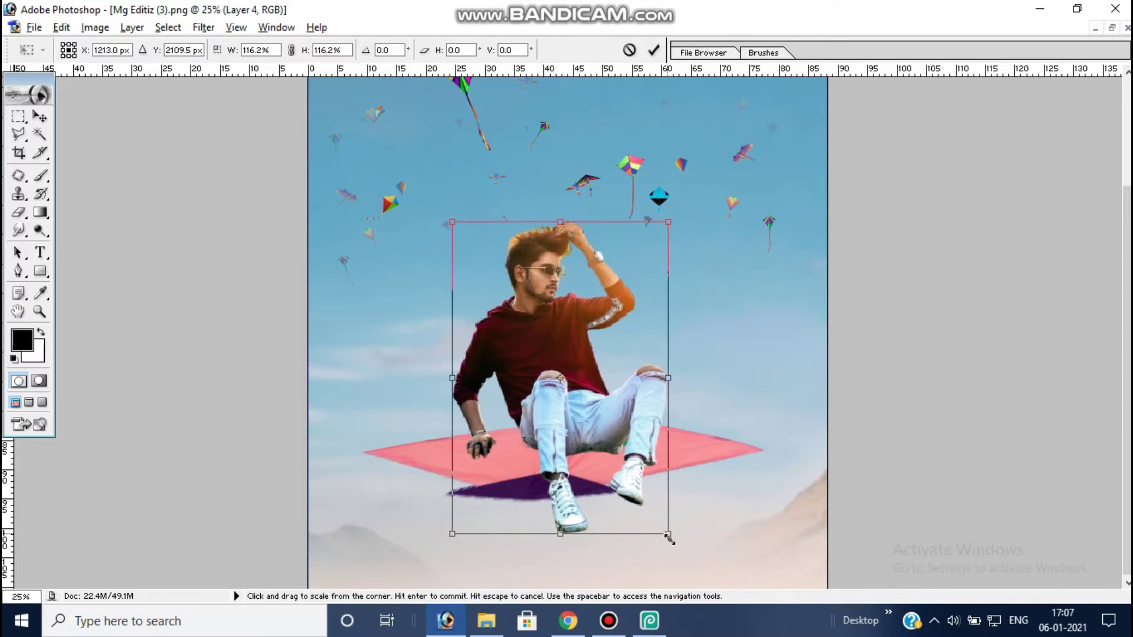
drag(671, 535, 675, 541)
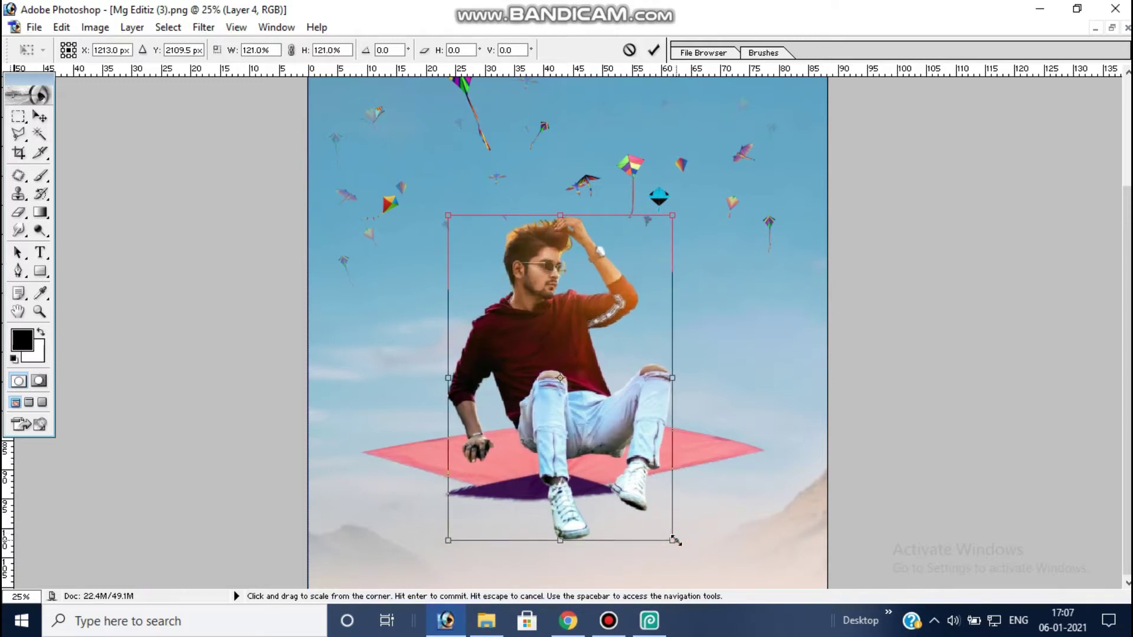
key(Return)
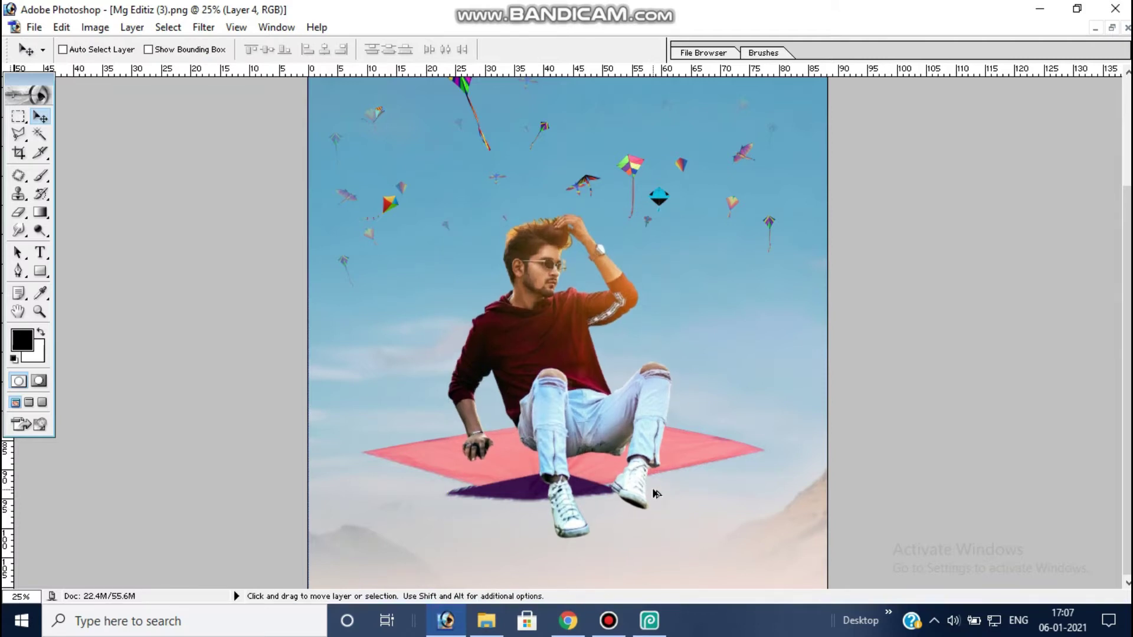
ctrl+alt+click(637, 479)
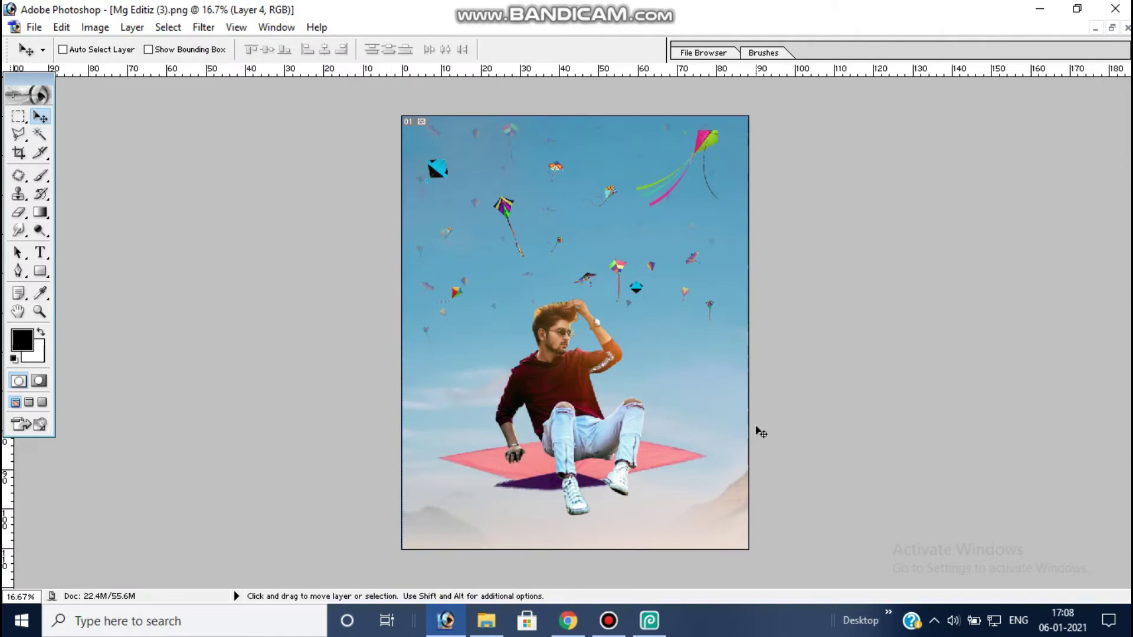
Open Mg Editiz (6) and (8) and copy the (6) kites into the composite.
key(ctrl+o)
click(729, 289)
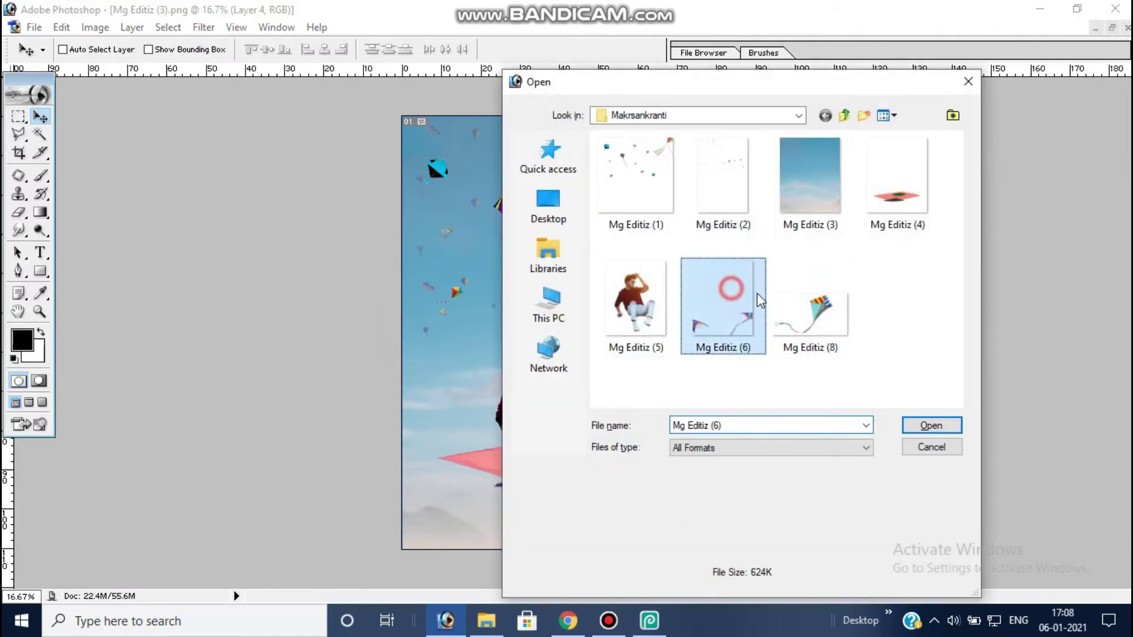
ctrl+click(785, 327)
click(929, 426)
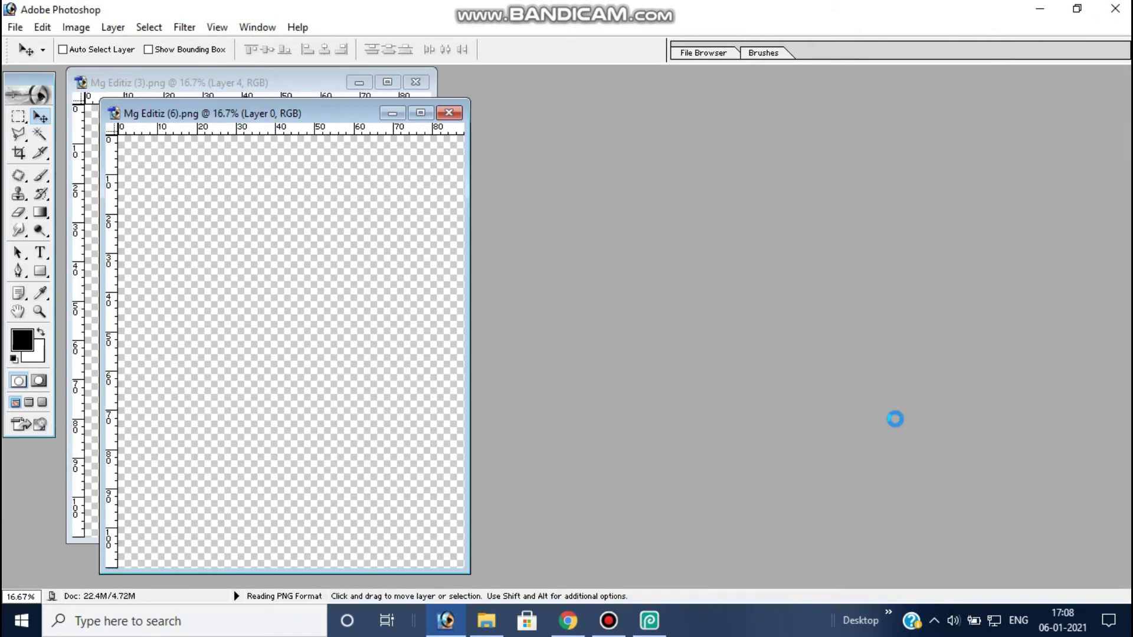
drag(464, 127, 871, 146)
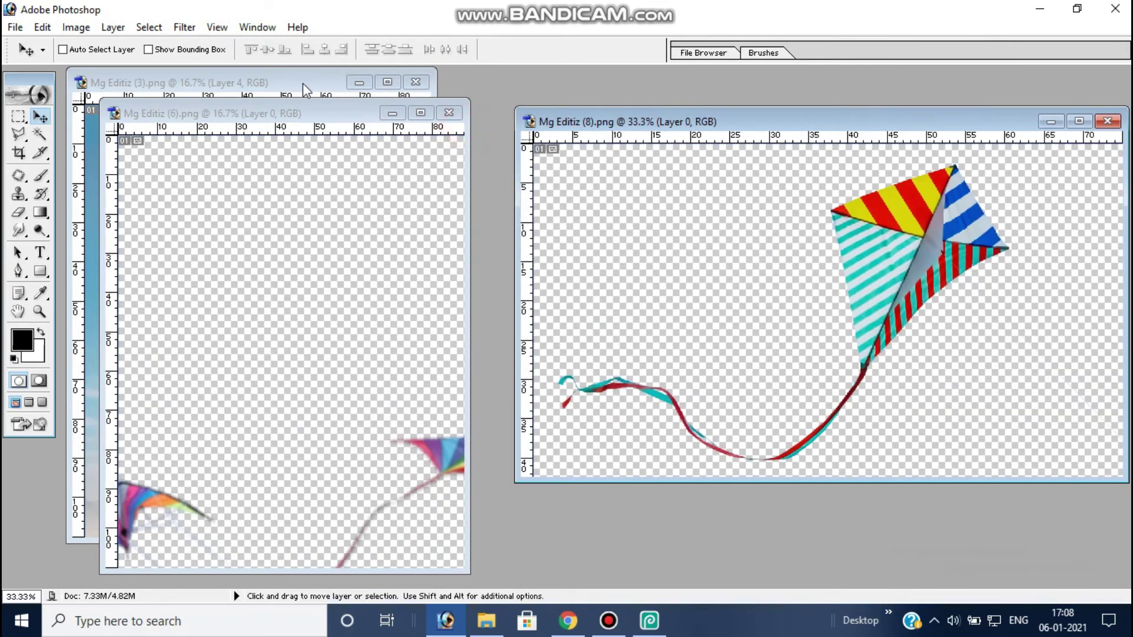
drag(305, 112, 643, 161)
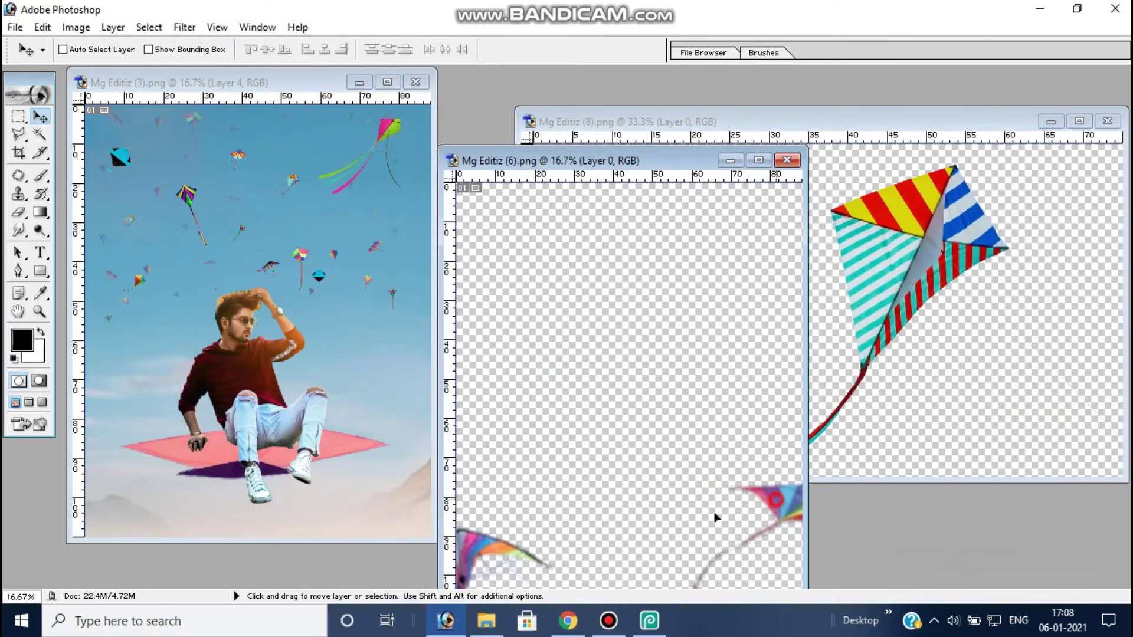
mouse_move(716, 517)
mouse_down()
mouse_move(371, 482)
mouse_move(404, 478)
mouse_move(412, 463)
mouse_move(406, 477)
mouse_up()
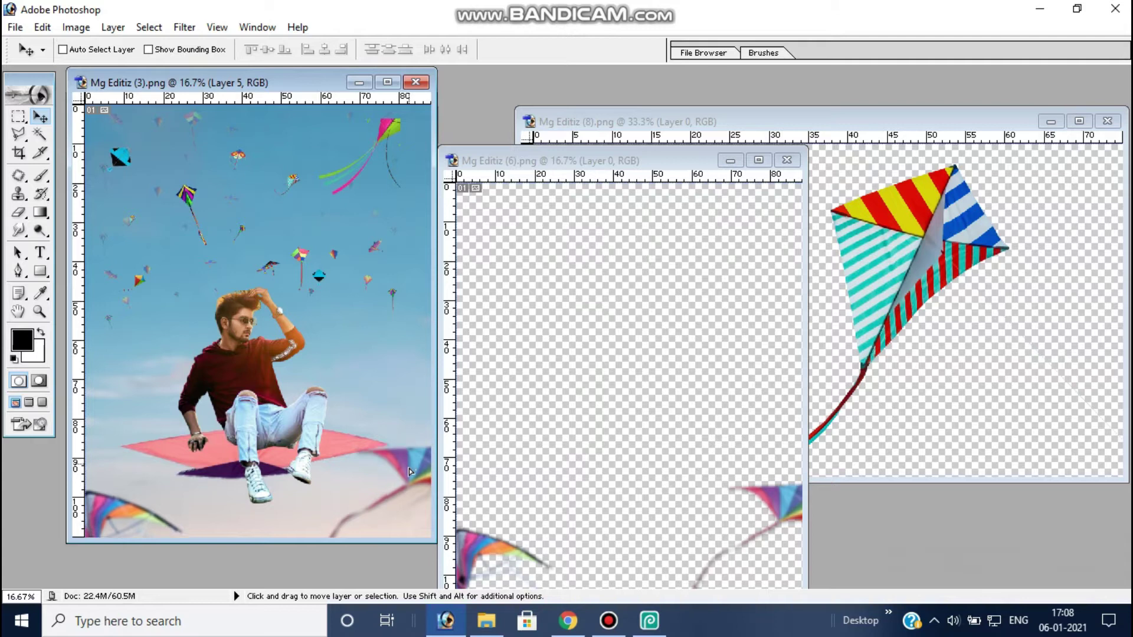
Copy the striped kite from Mg Editiz (8) into the upper sky; close both source images.
click(931, 239)
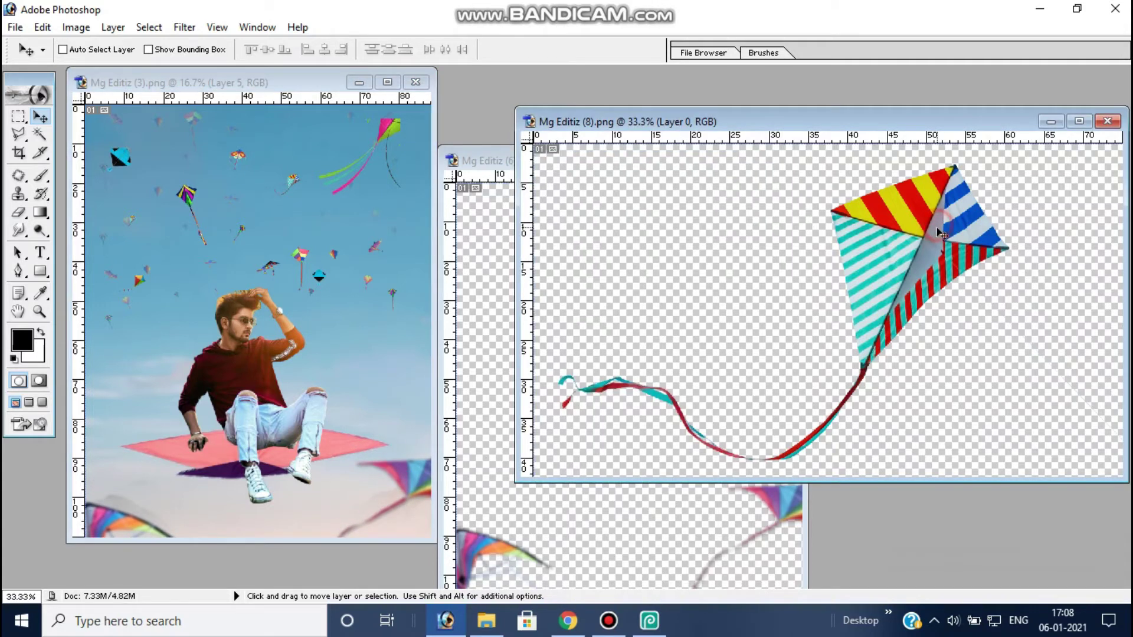
mouse_move(931, 238)
mouse_down()
mouse_move(342, 163)
mouse_move(372, 100)
mouse_move(356, 152)
mouse_move(369, 163)
mouse_up()
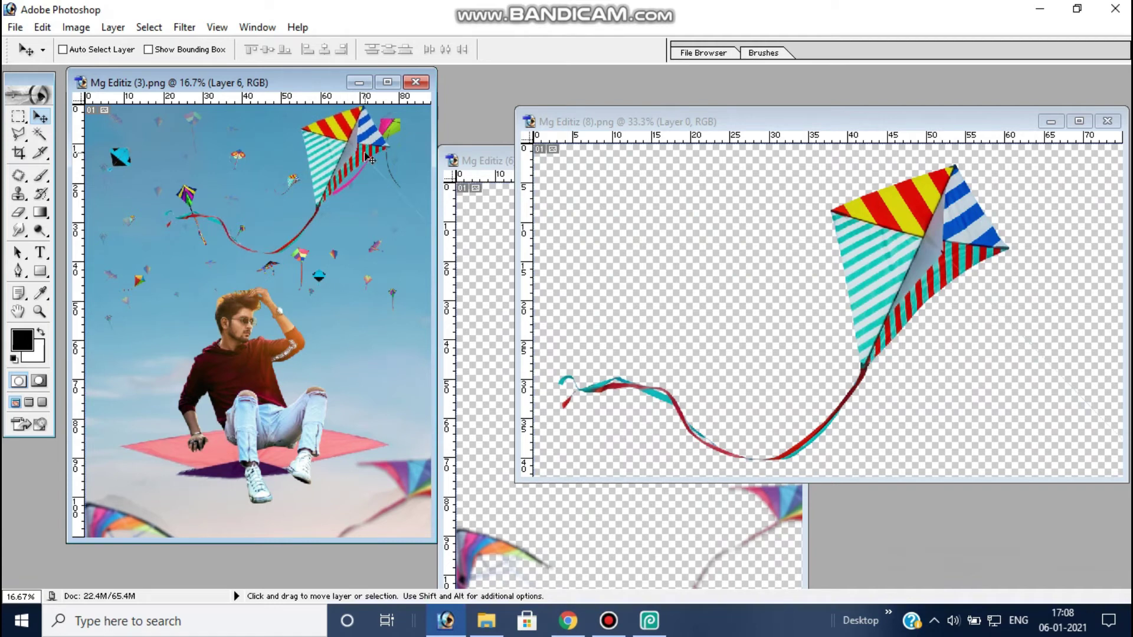
click(1108, 120)
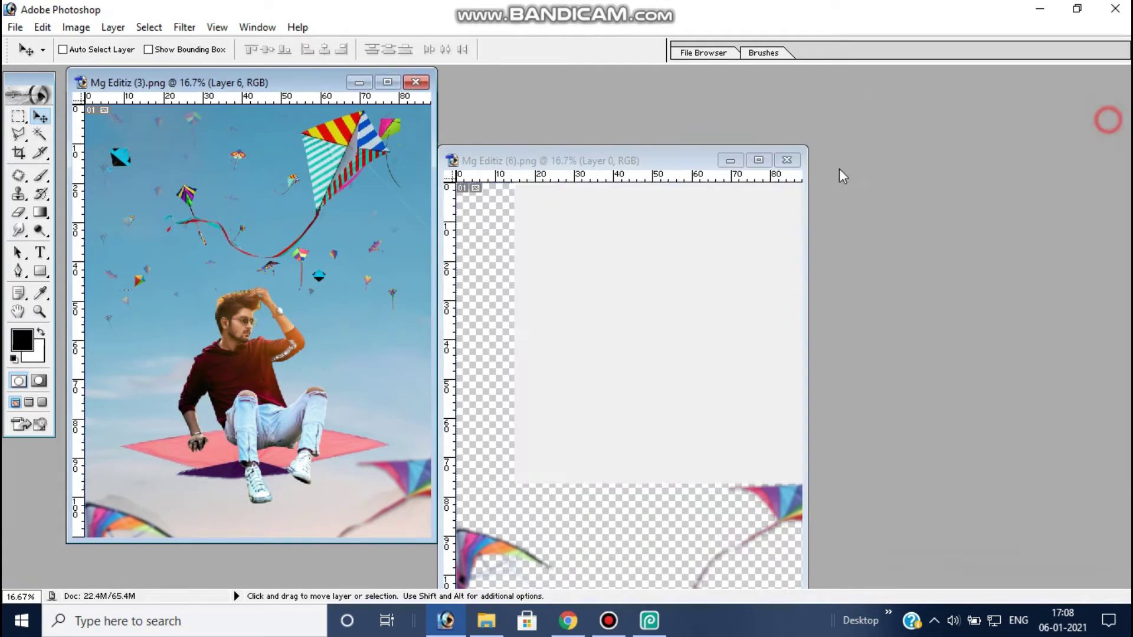
click(790, 160)
Save the composite as a JPEG copy named 1.
click(387, 87)
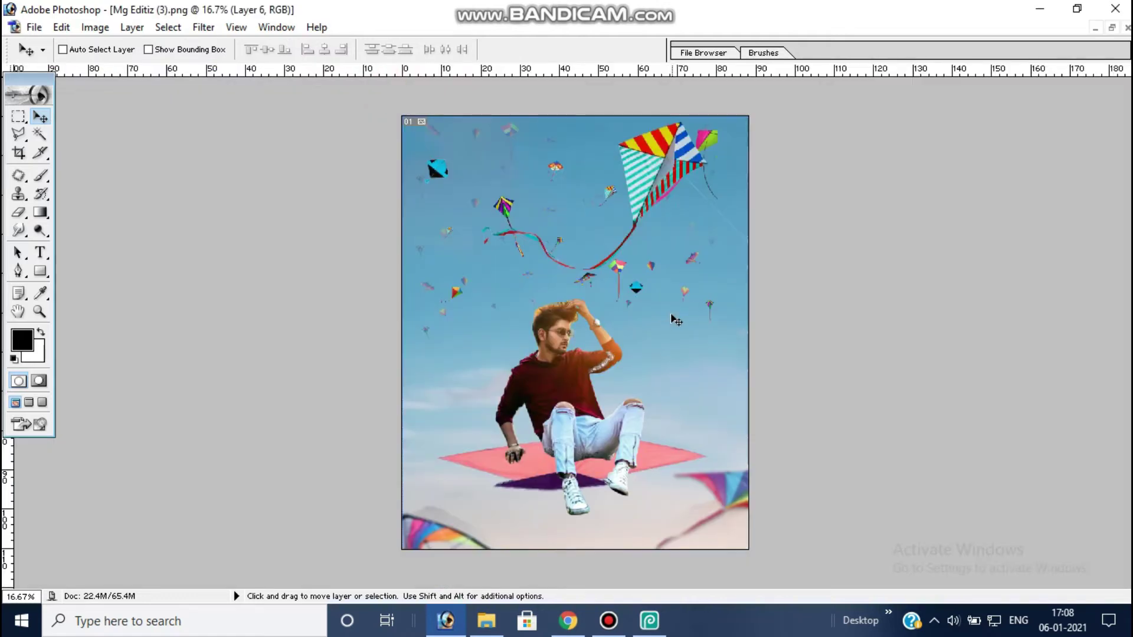
key(ctrl+shift+s)
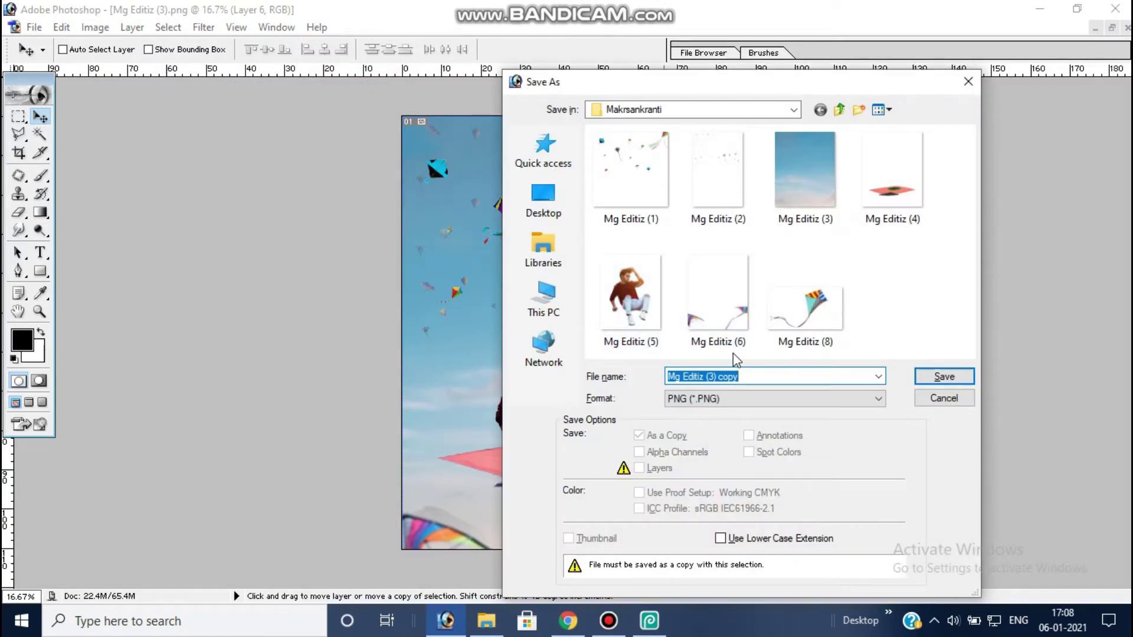
click(745, 399)
key(j)
key(Return)
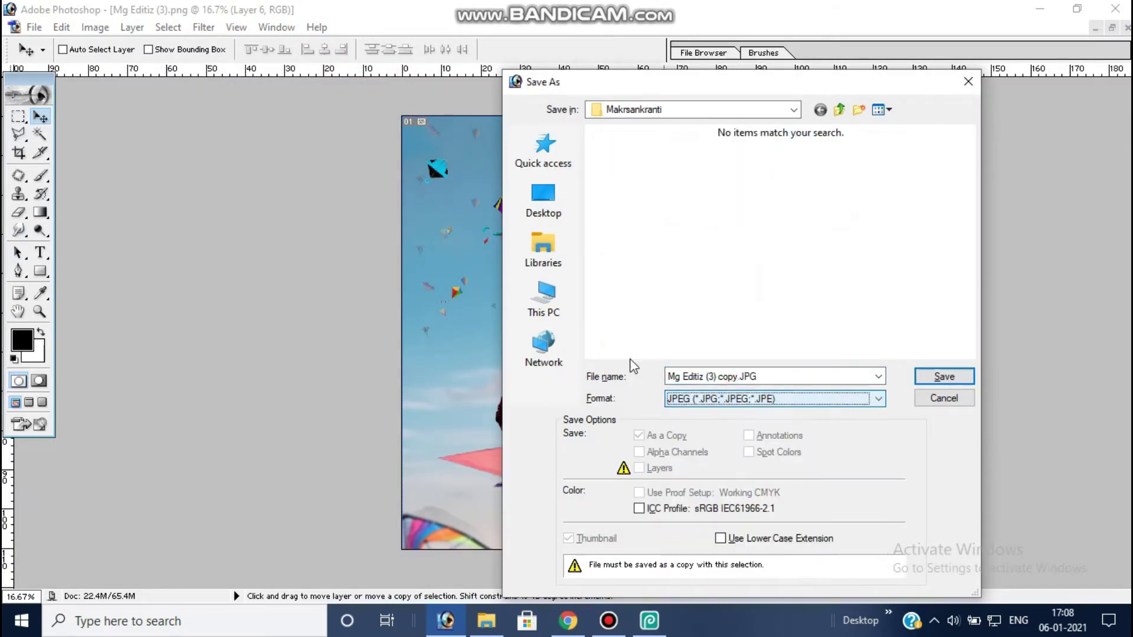
triple_click(712, 375)
key(Return)
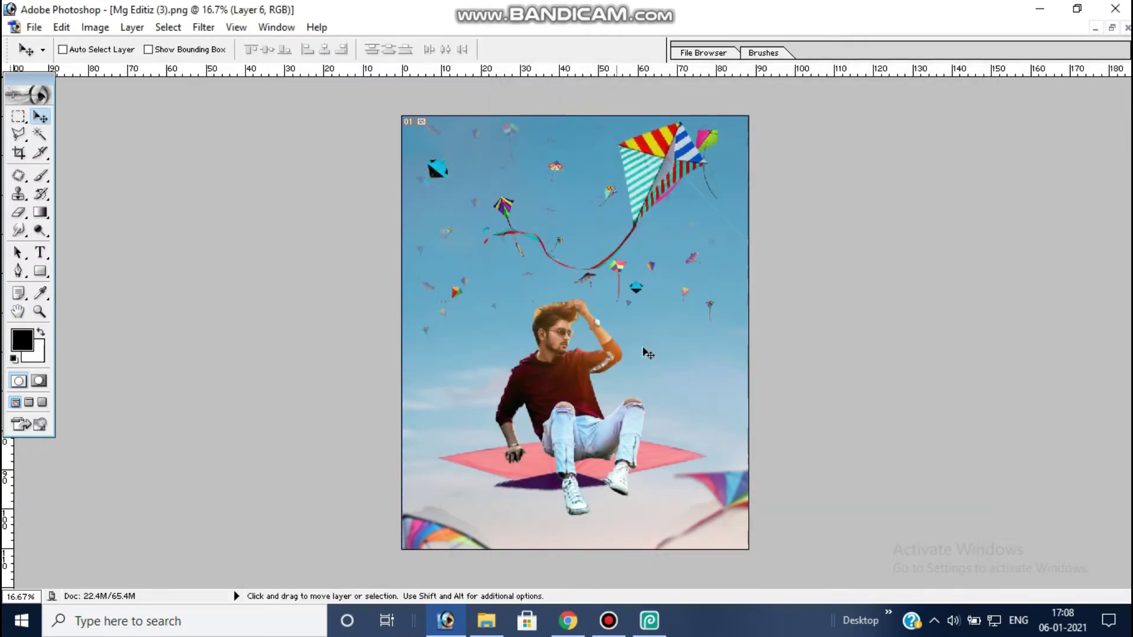
Open the saved composite file 1 in Photopea from the computer.
click(649, 621)
click(385, 336)
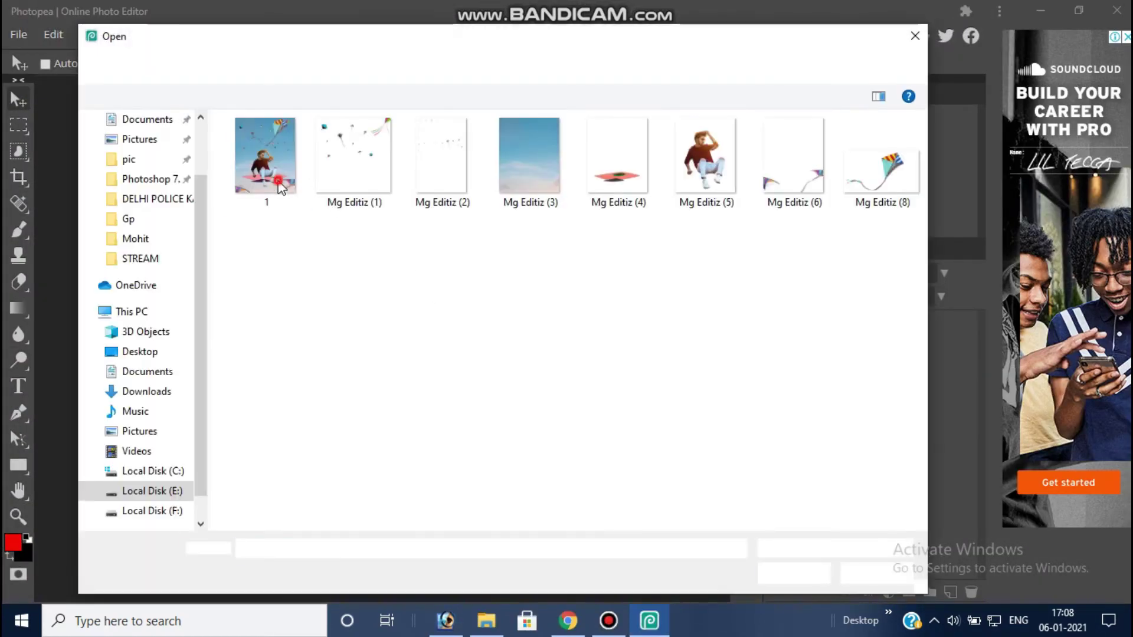
click(275, 177)
click(777, 576)
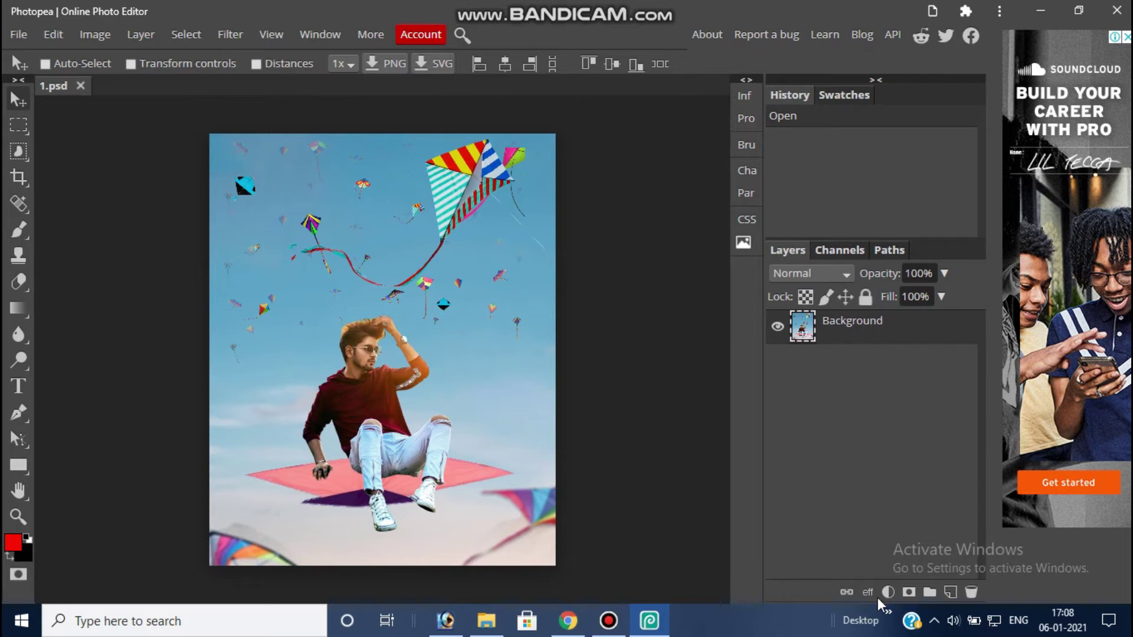
Add a Brightness/Contrast adjustment layer with Brightness 17 and Contrast 26.
click(888, 592)
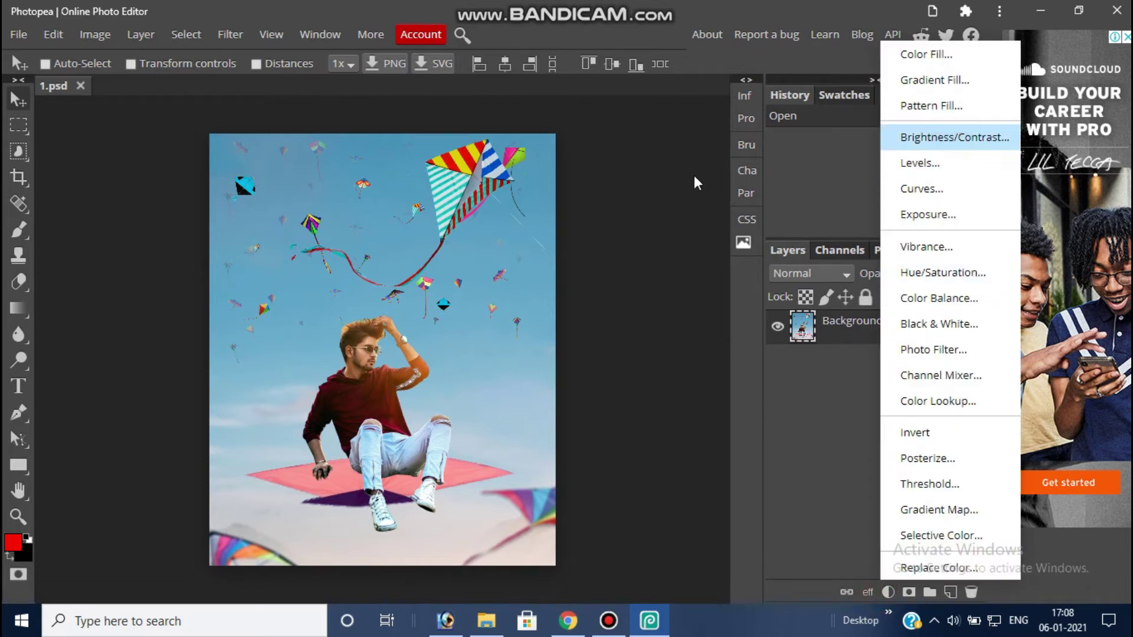
drag(600, 208, 613, 214)
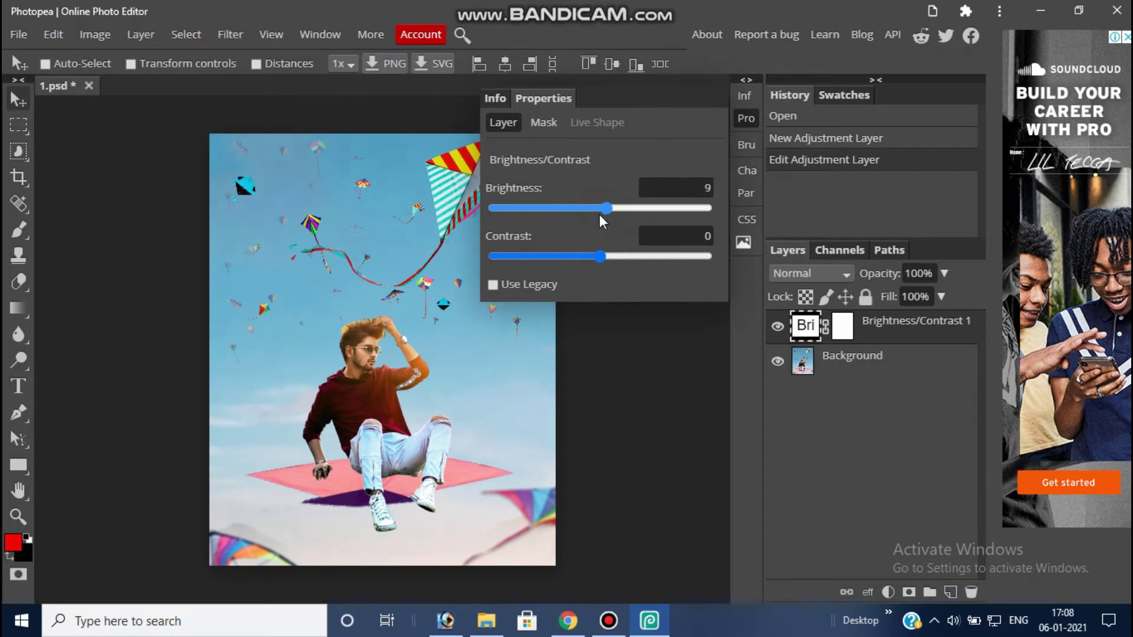
drag(600, 256, 629, 259)
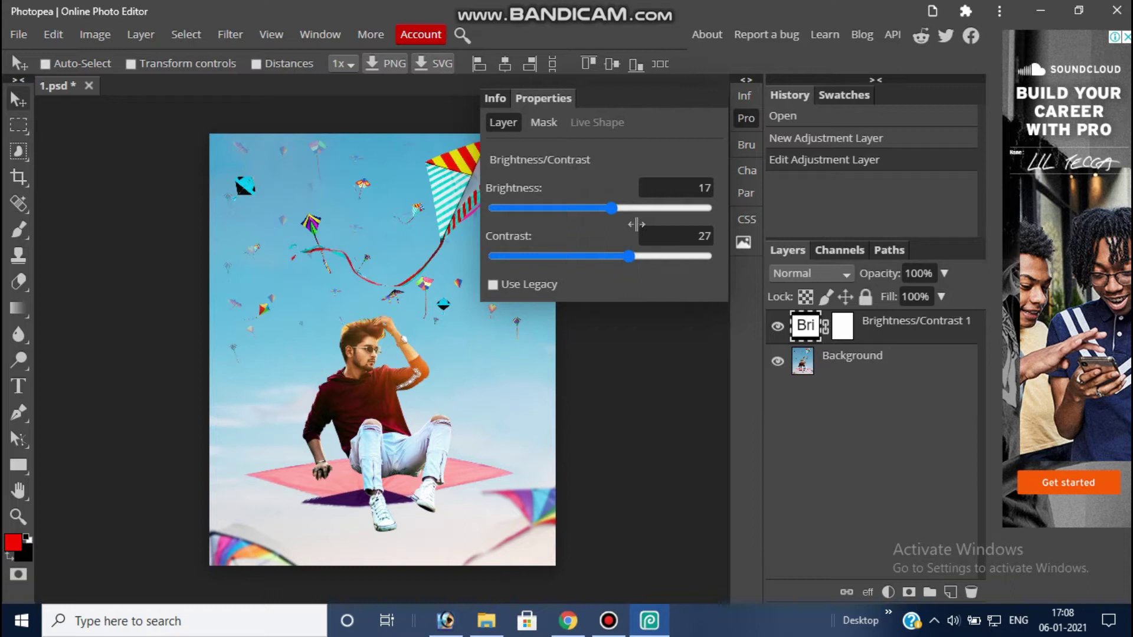
drag(637, 258, 630, 256)
Add a Levels adjustment layer with white input 240 and output white 252.
click(888, 591)
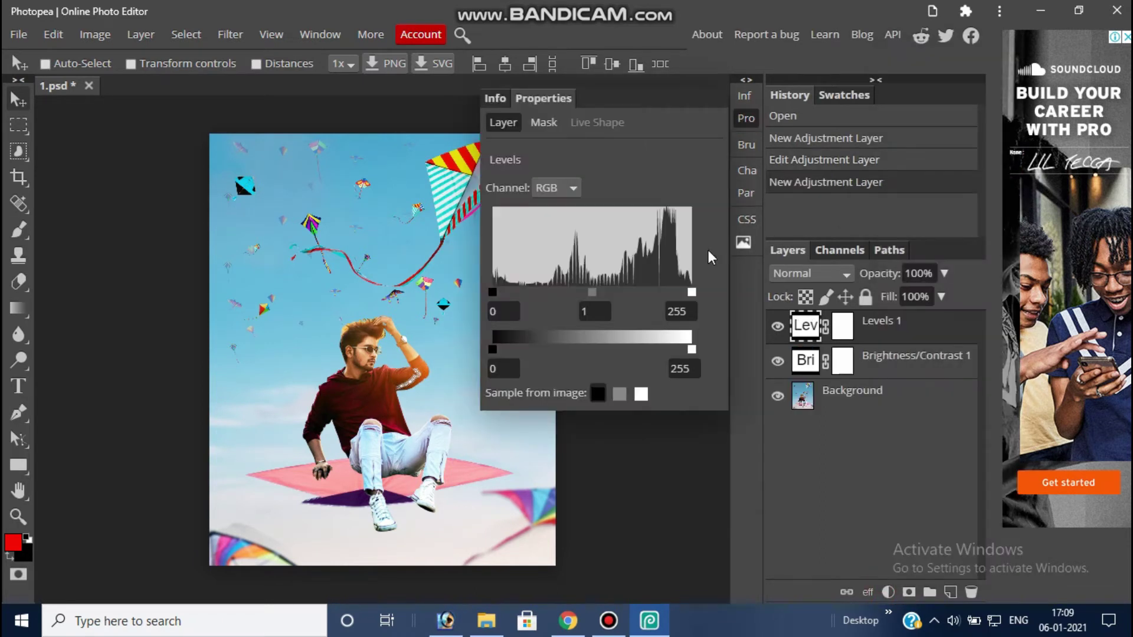
drag(691, 292, 677, 293)
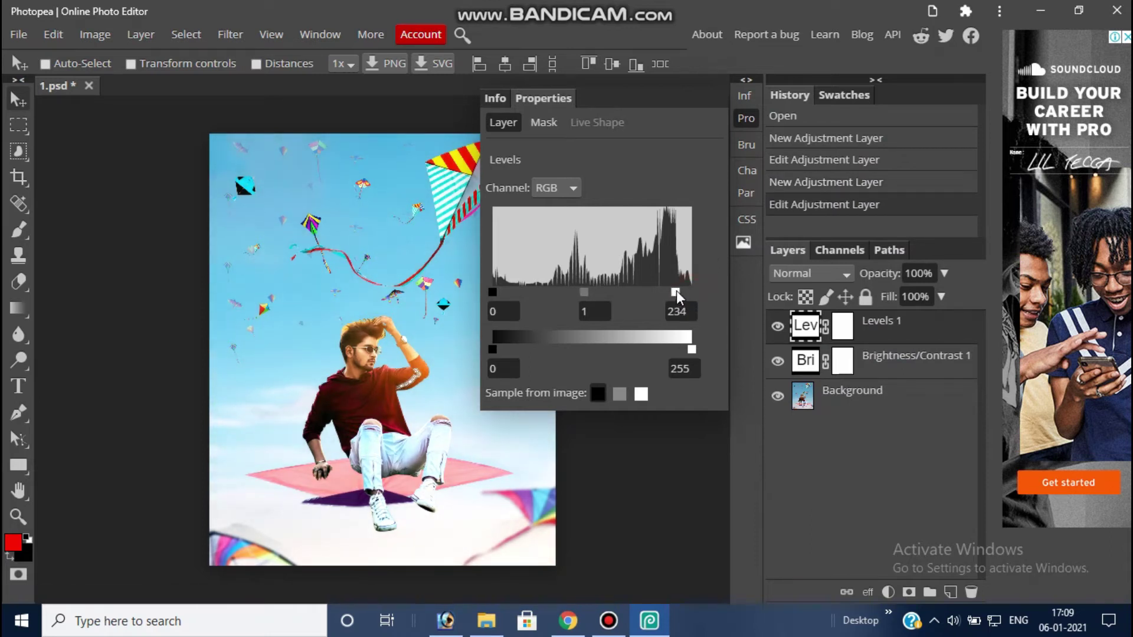
drag(680, 293, 681, 293)
click(691, 350)
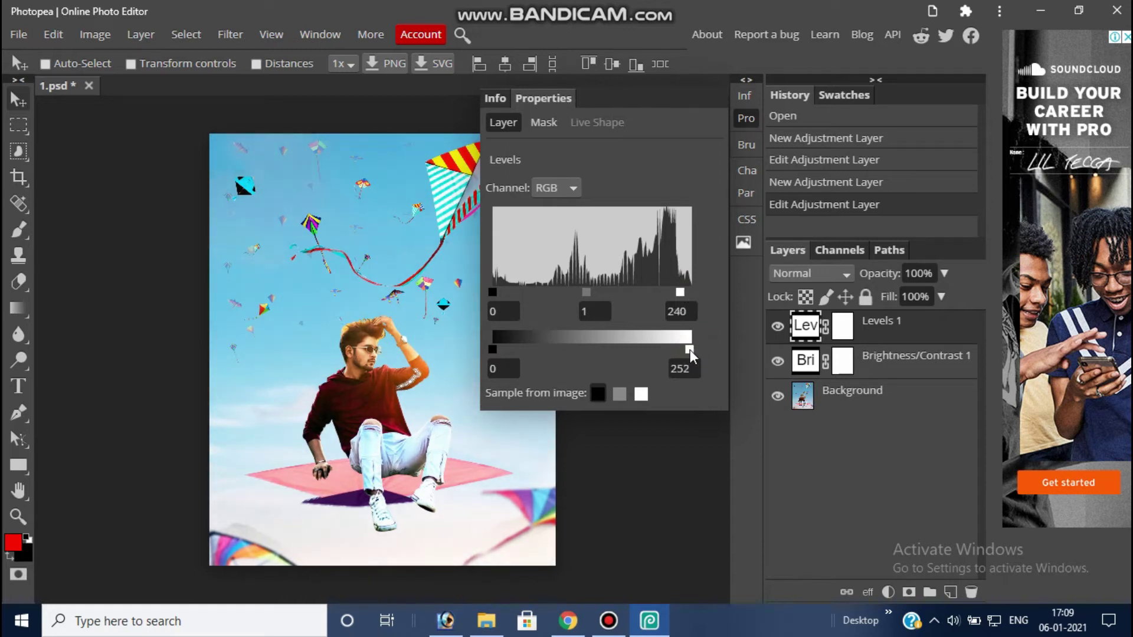
click(747, 119)
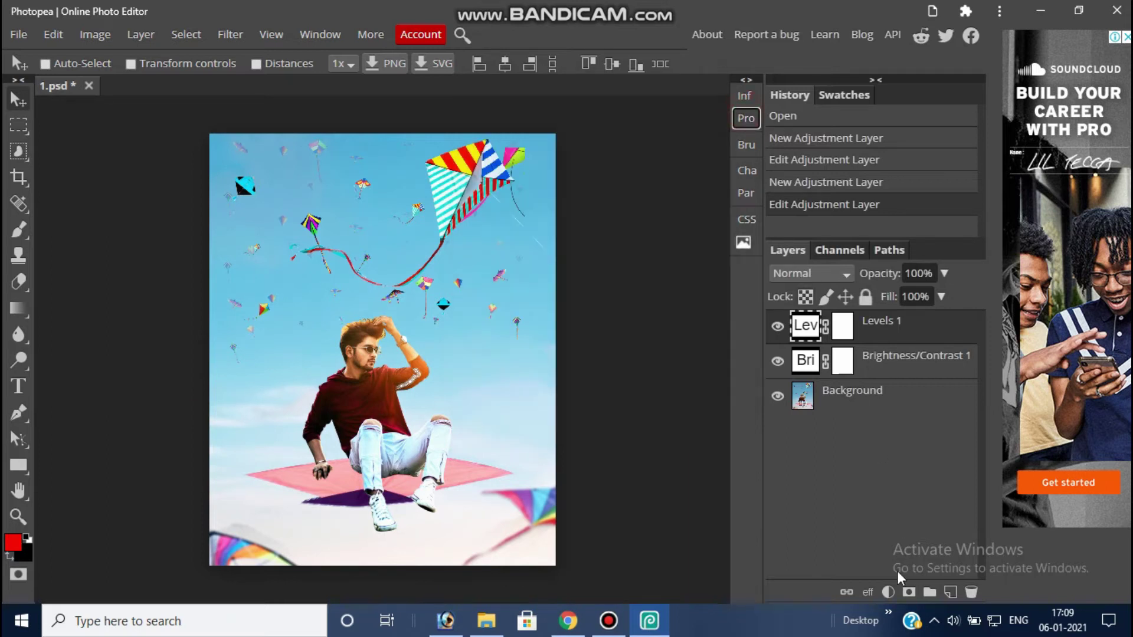
click(888, 592)
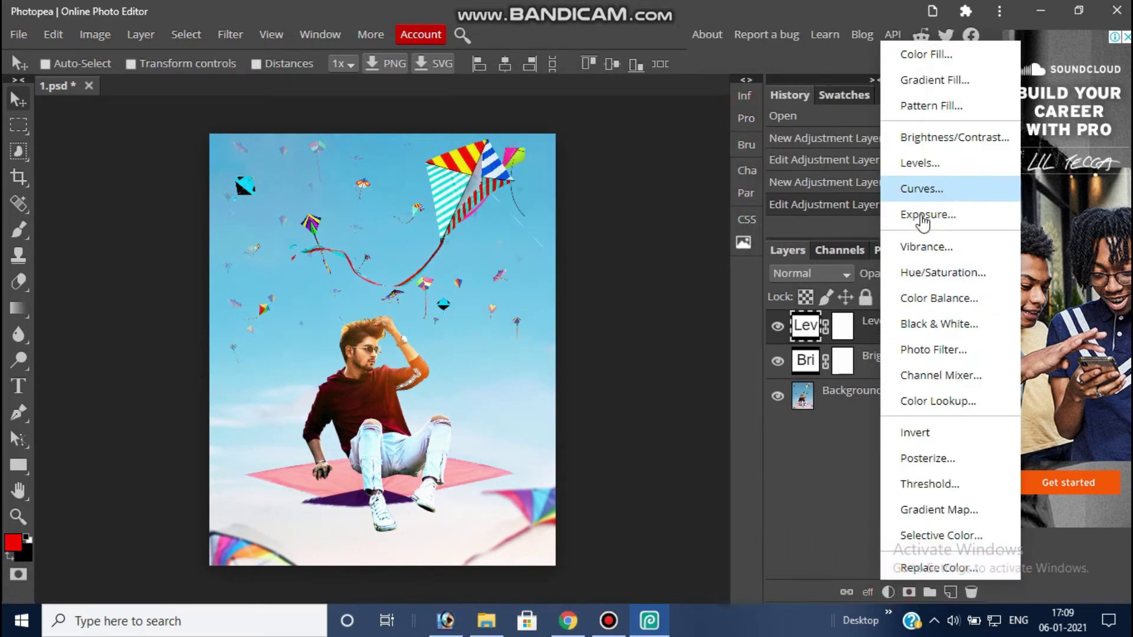
Add a Curves layer with the Blue channel curve raised and the Green curve left straight.
click(922, 189)
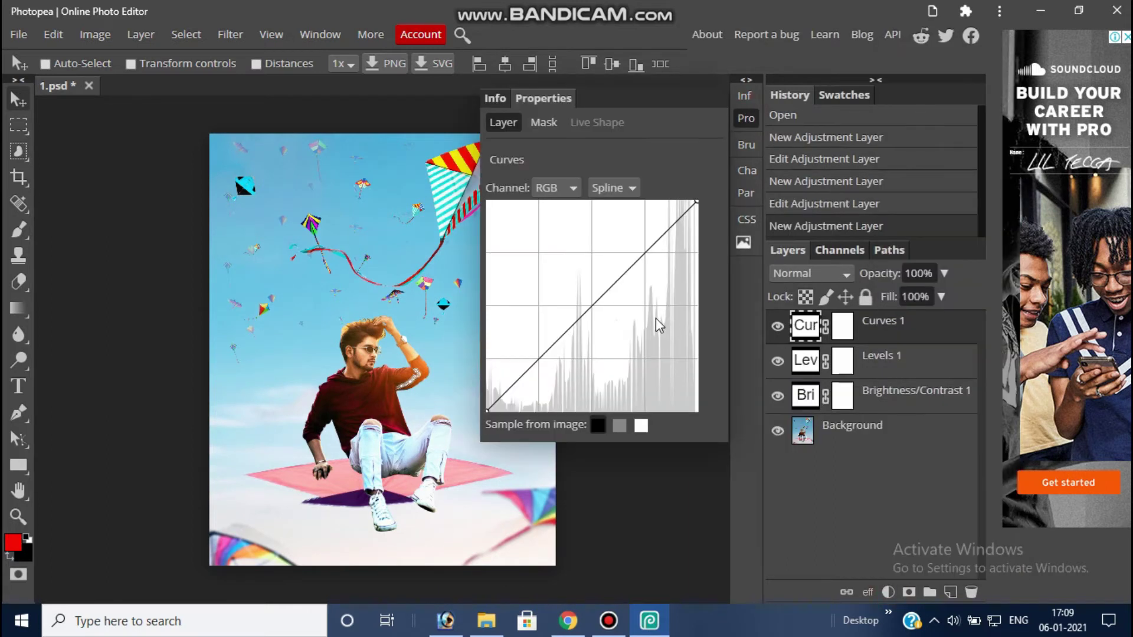
click(572, 184)
click(570, 253)
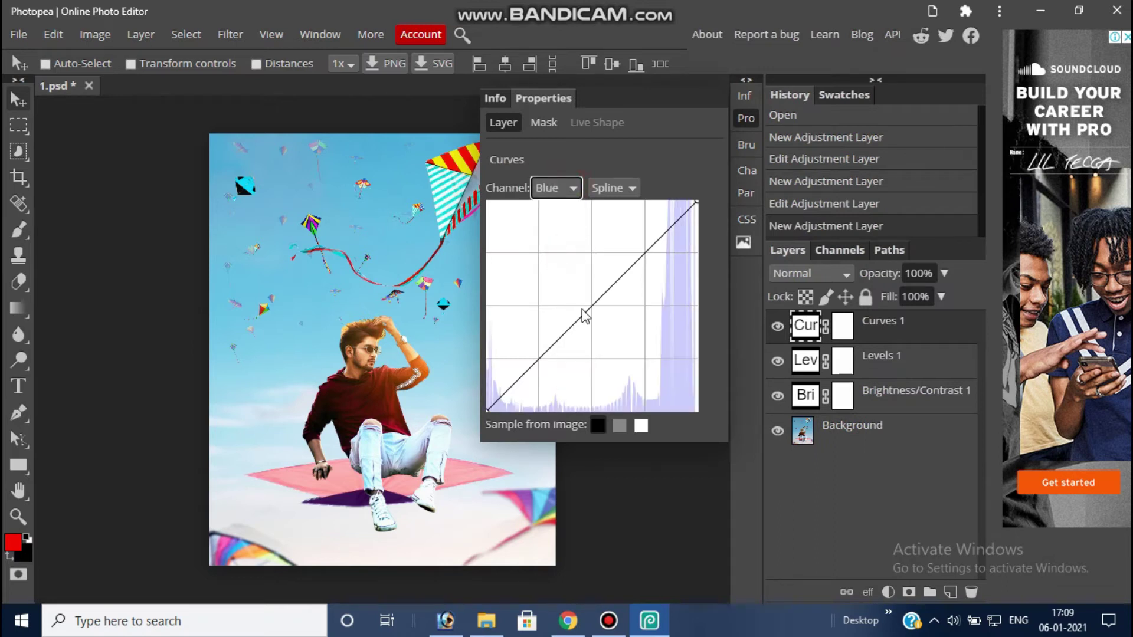
drag(589, 311, 579, 305)
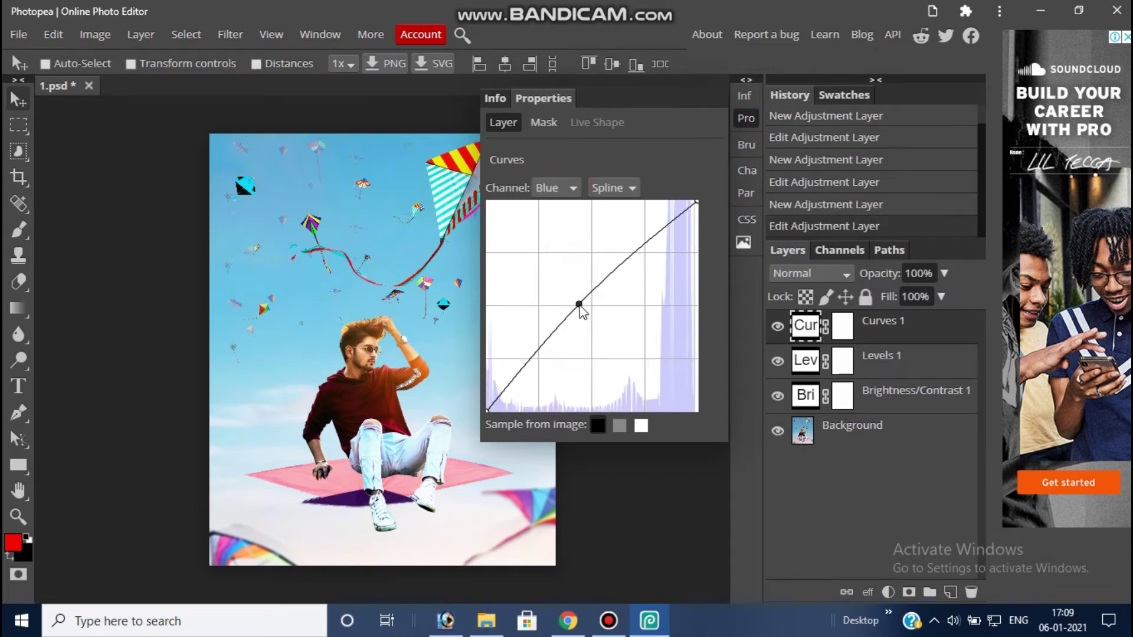
click(566, 190)
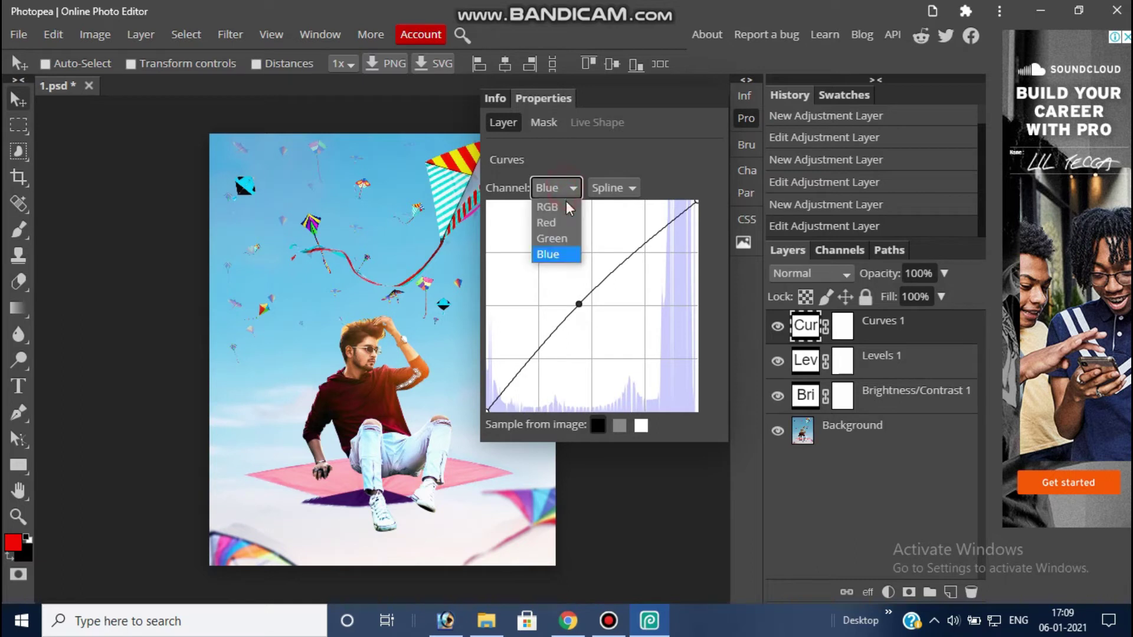
click(554, 238)
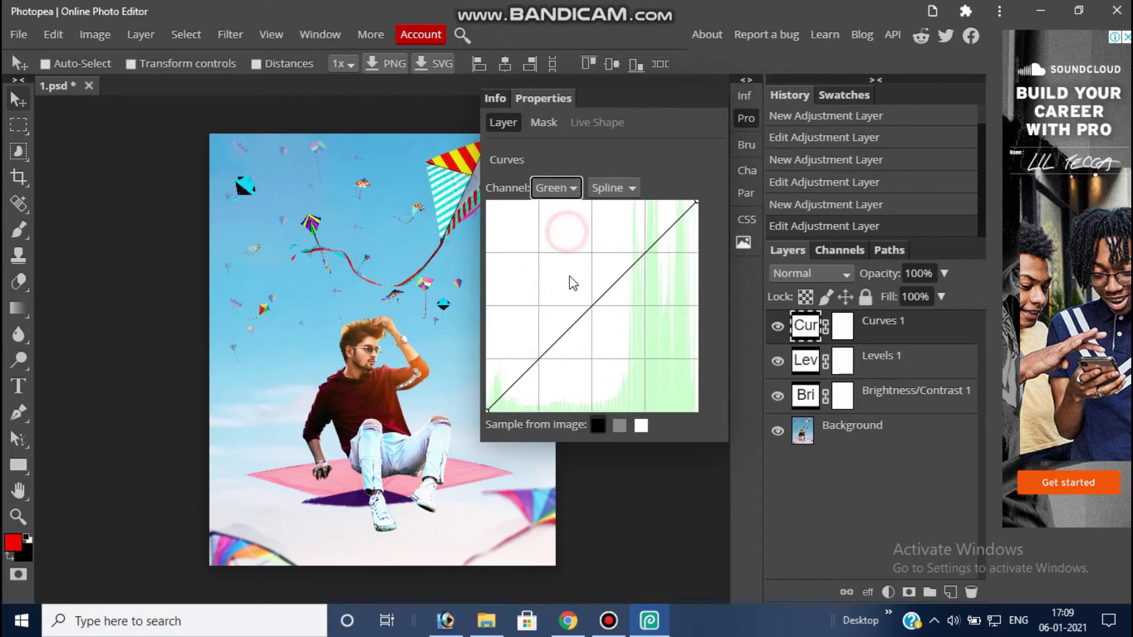
drag(586, 311, 586, 306)
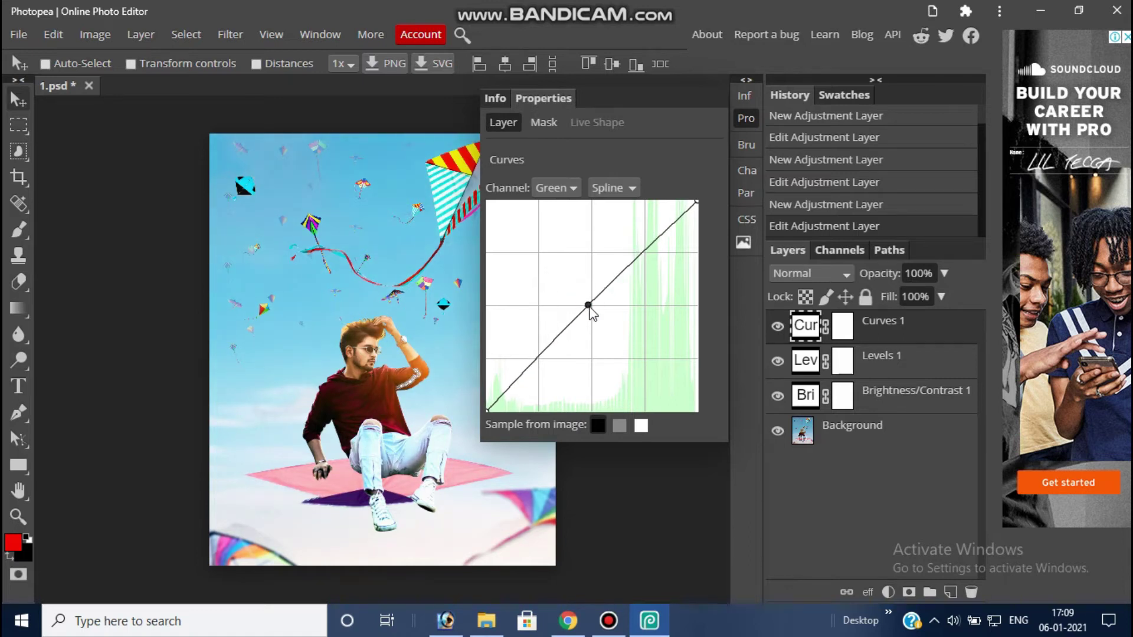
drag(590, 307, 593, 308)
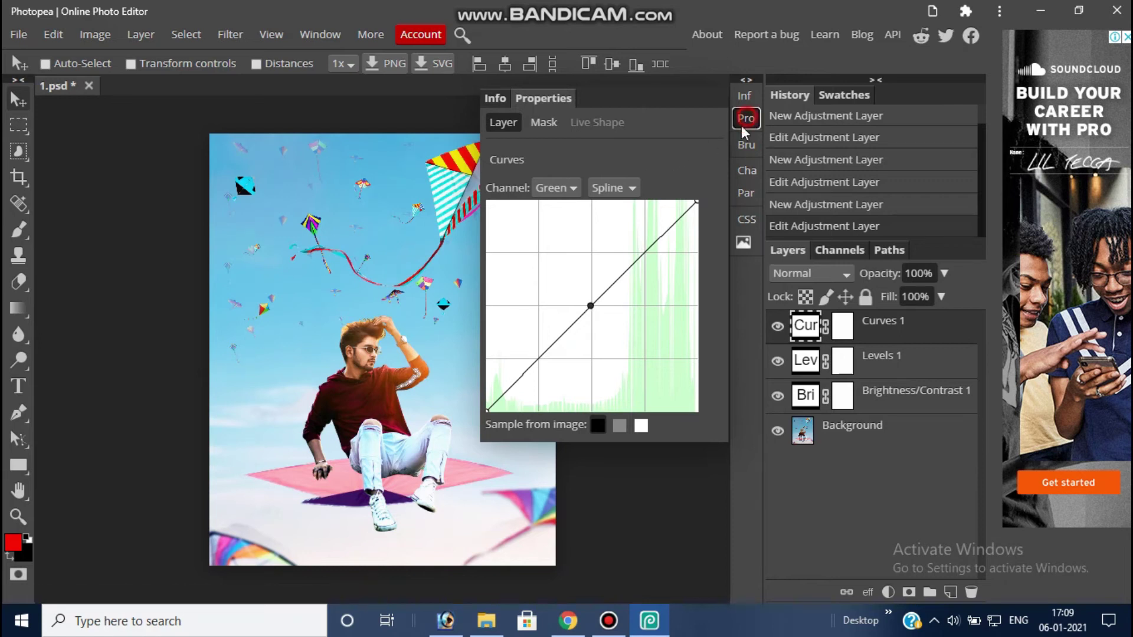
click(743, 121)
click(888, 591)
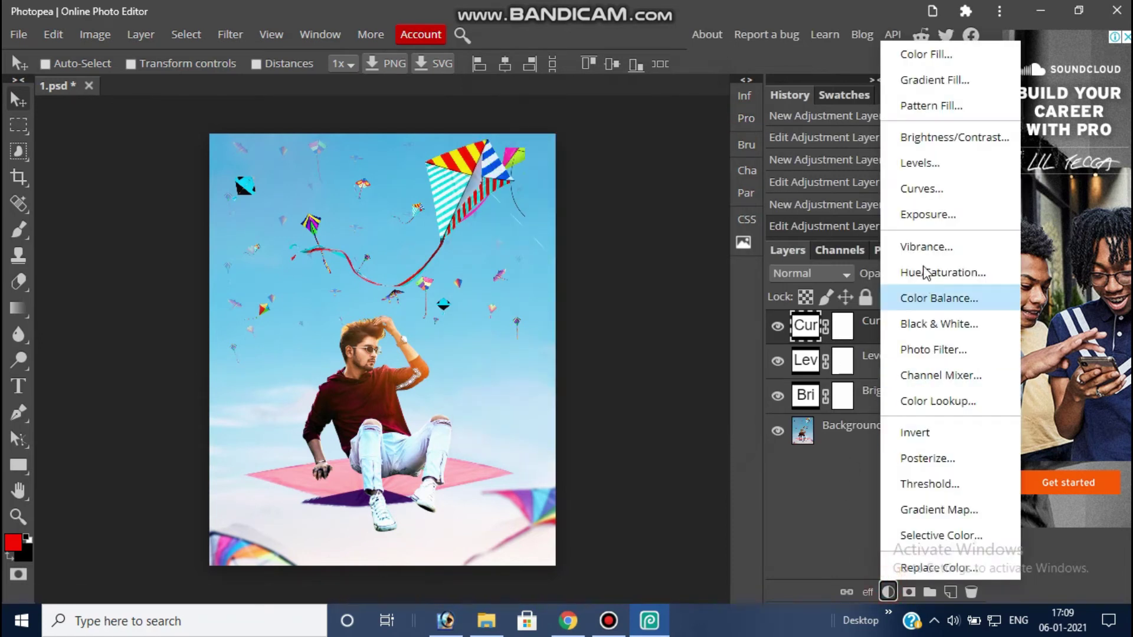
Add a Vibrance adjustment layer set to Vibrance 13 and Saturation 5.
click(932, 246)
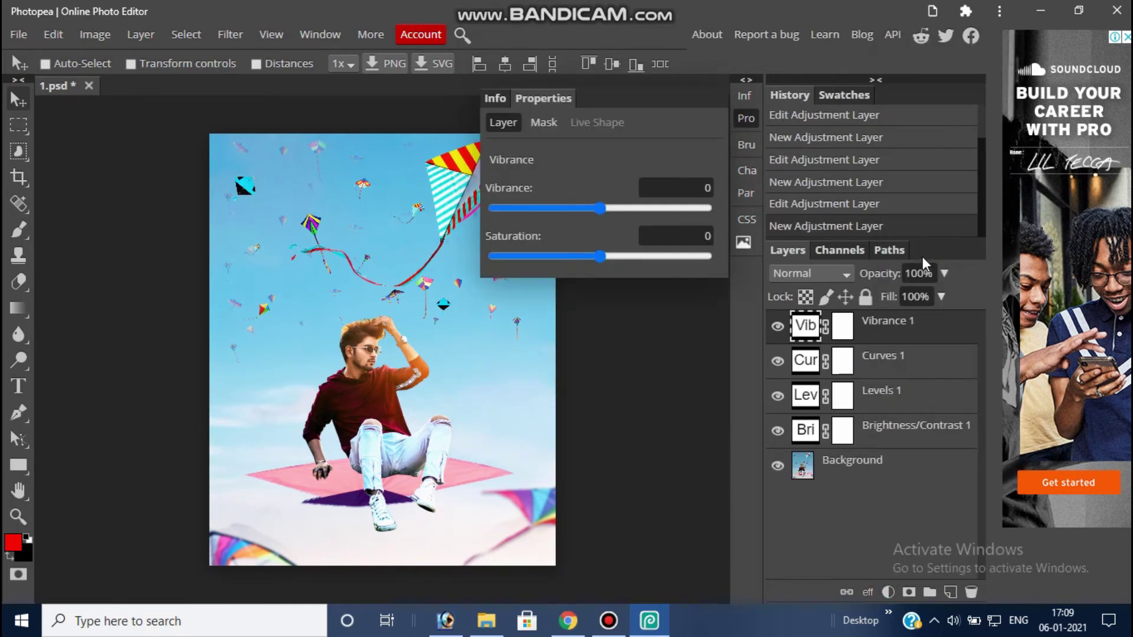
drag(600, 207, 615, 208)
mouse_move(608, 261)
mouse_down()
mouse_move(620, 257)
mouse_move(606, 257)
mouse_up()
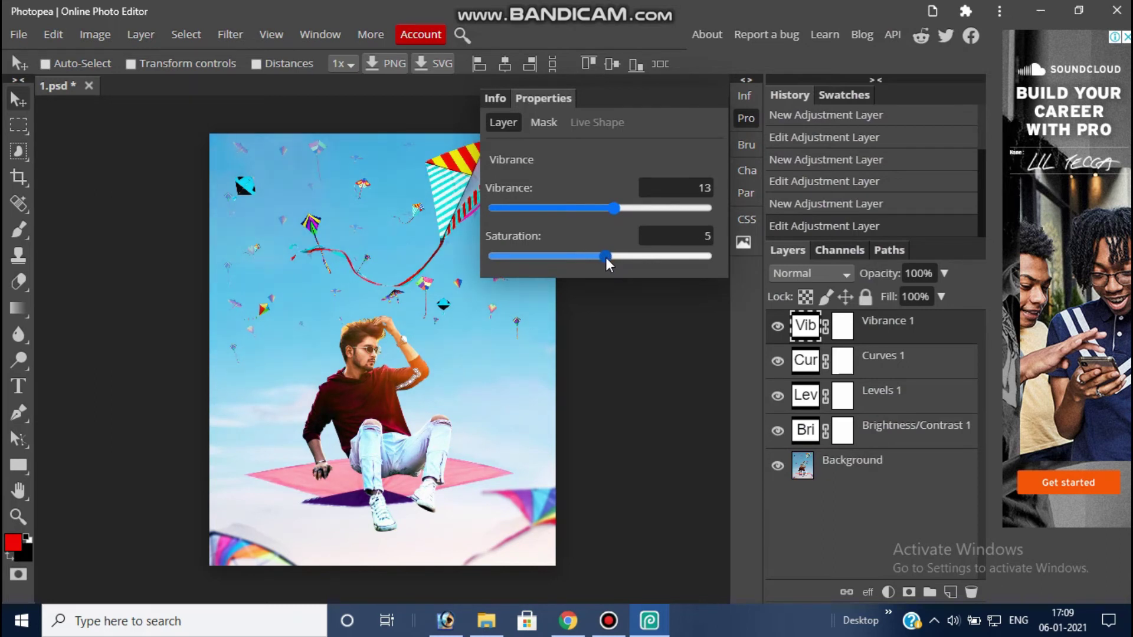
click(746, 118)
click(888, 592)
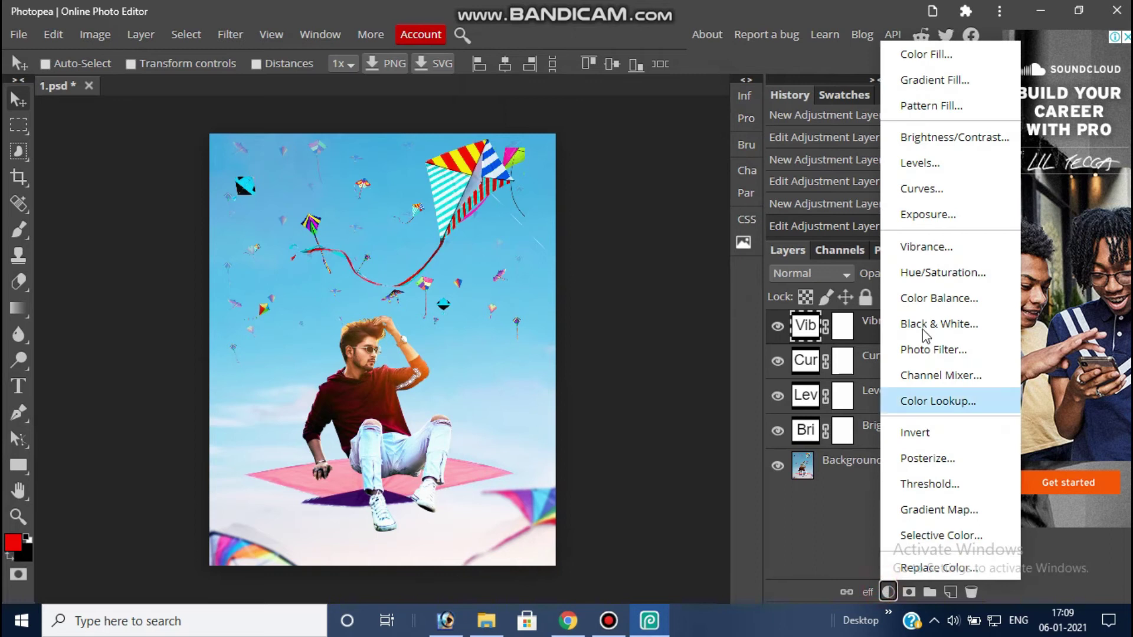
Add a Hue/Saturation layer and set the Cyans to Hue −5, Saturation 27, Lightness 12.
click(935, 277)
click(542, 188)
click(561, 271)
drag(599, 232, 617, 233)
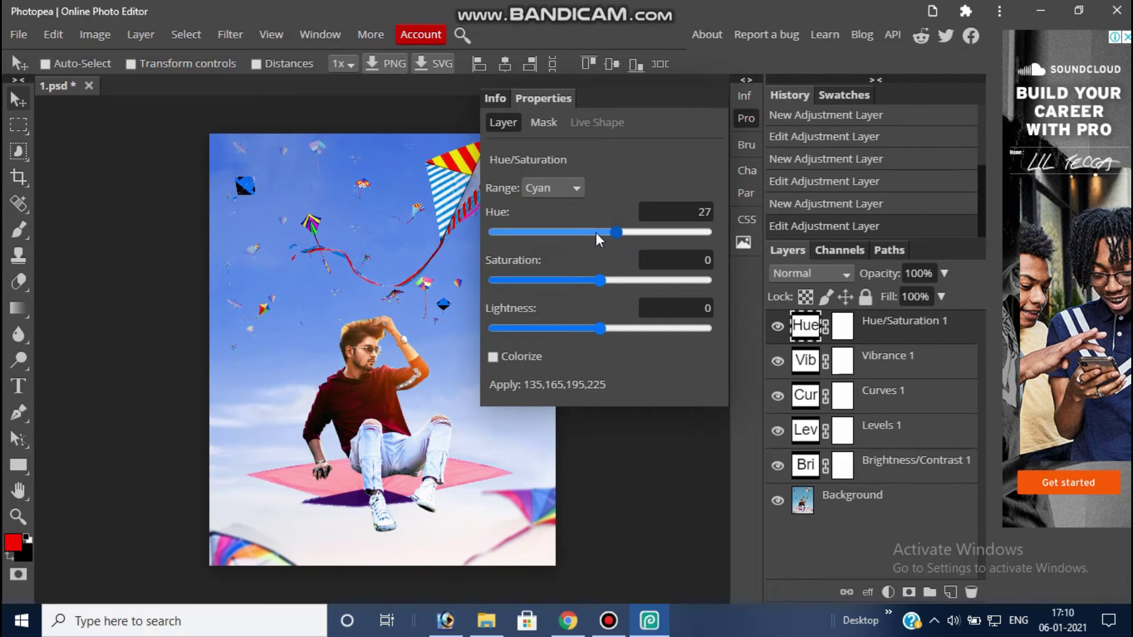
click(593, 231)
drag(593, 231, 610, 236)
click(611, 235)
drag(611, 282, 621, 285)
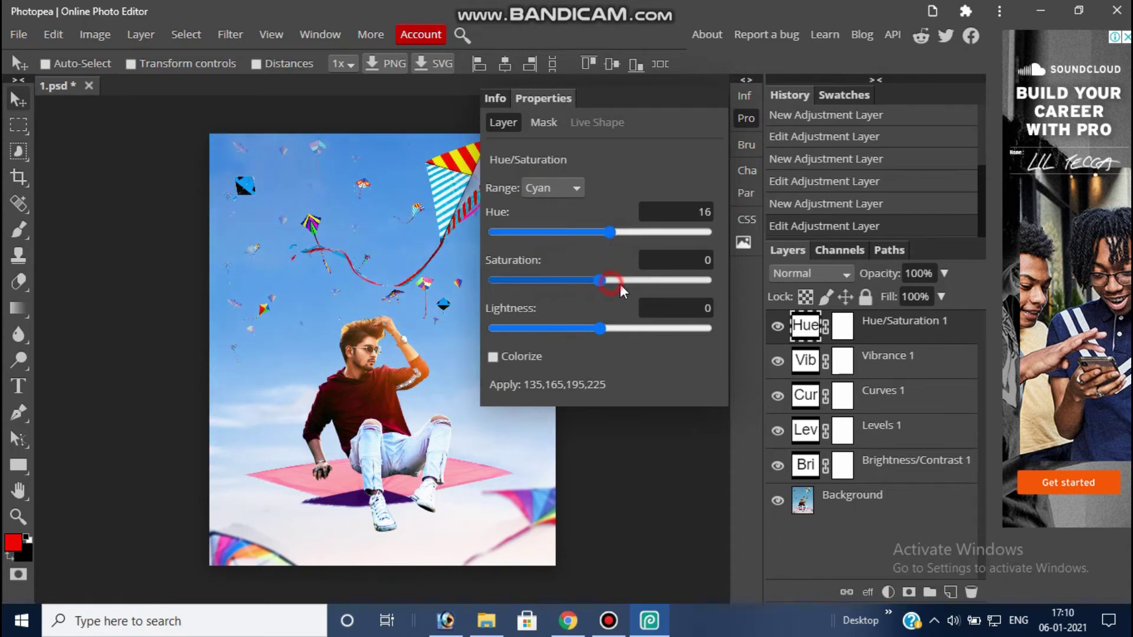
drag(607, 238, 598, 233)
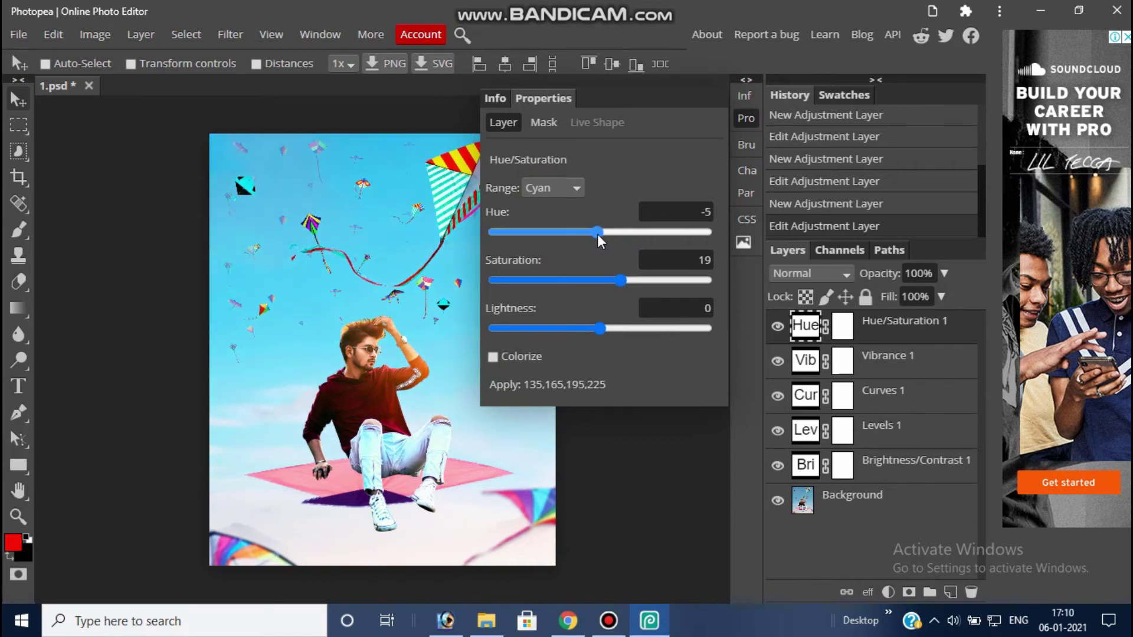
drag(599, 329, 614, 333)
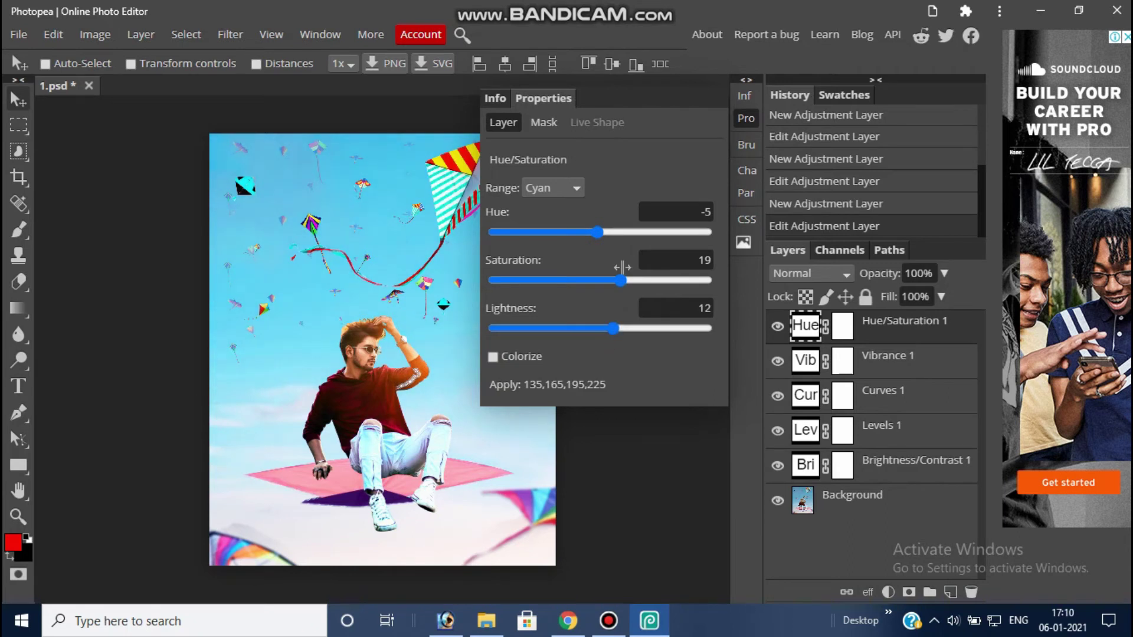
drag(628, 281, 629, 282)
Set the Blues range to Hue 18, Saturation 8, Lightness 28 and close Properties.
click(569, 188)
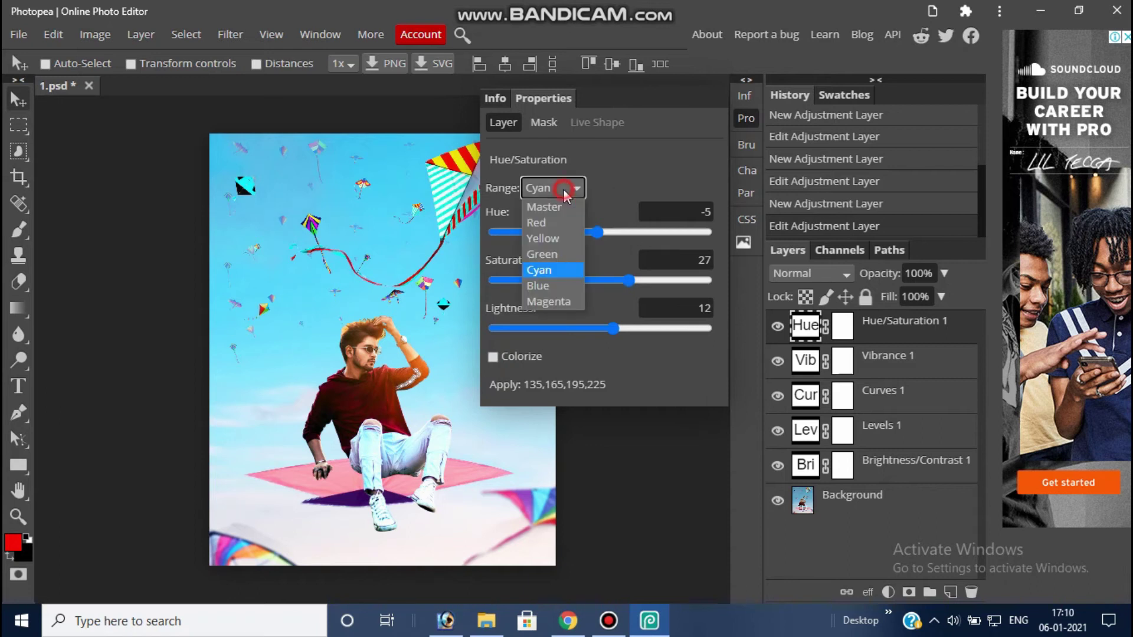
click(566, 285)
drag(601, 232, 611, 232)
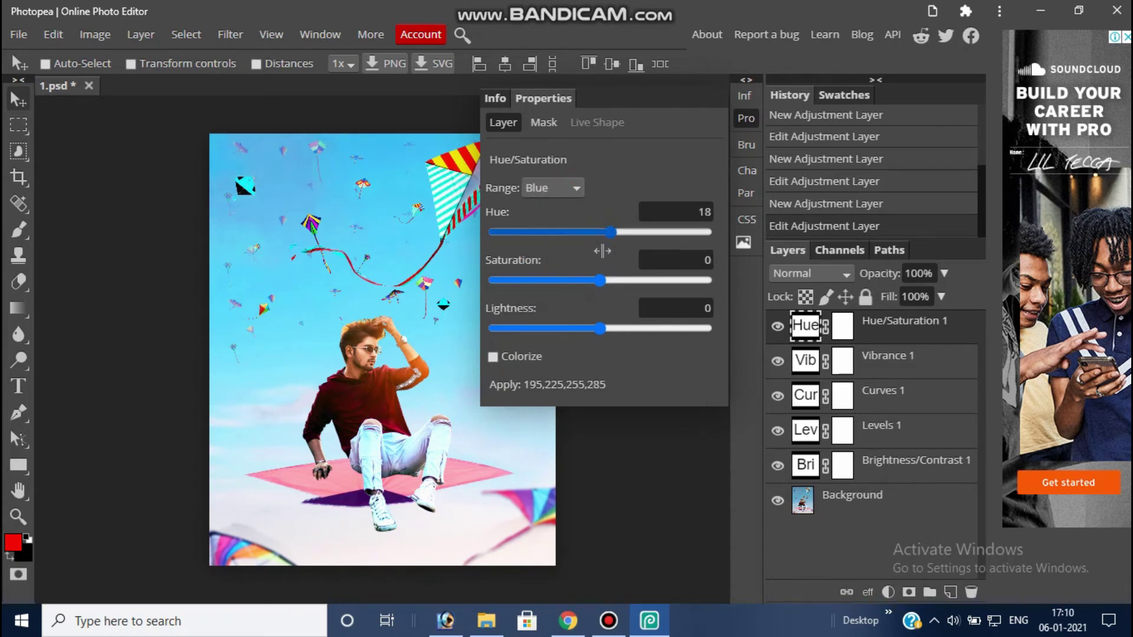
drag(601, 282, 609, 282)
drag(601, 329, 630, 331)
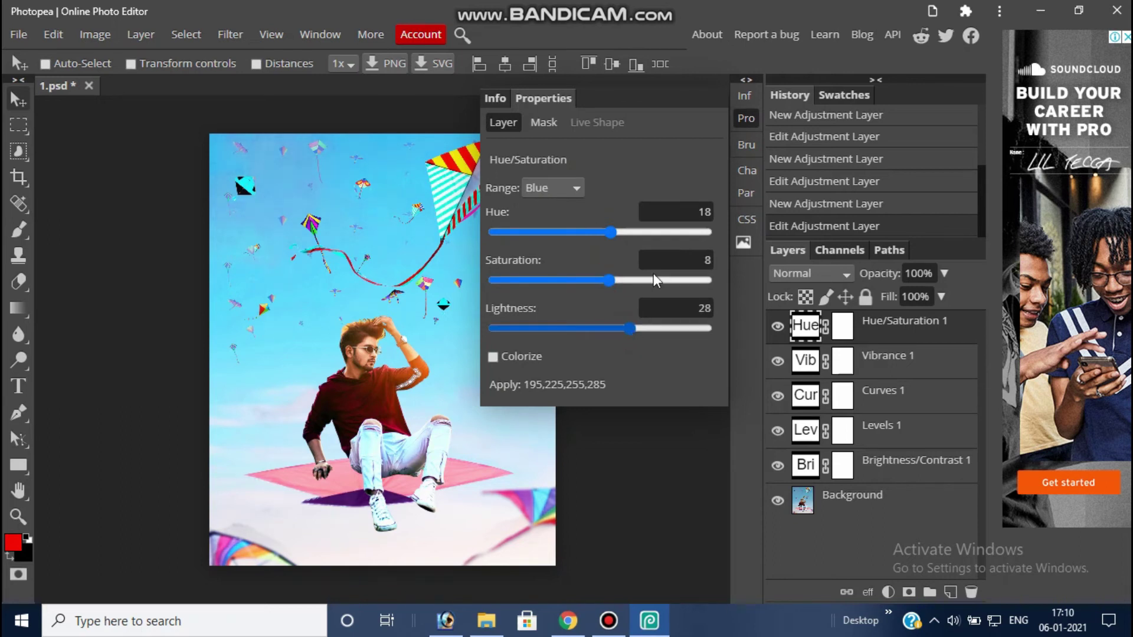
click(747, 119)
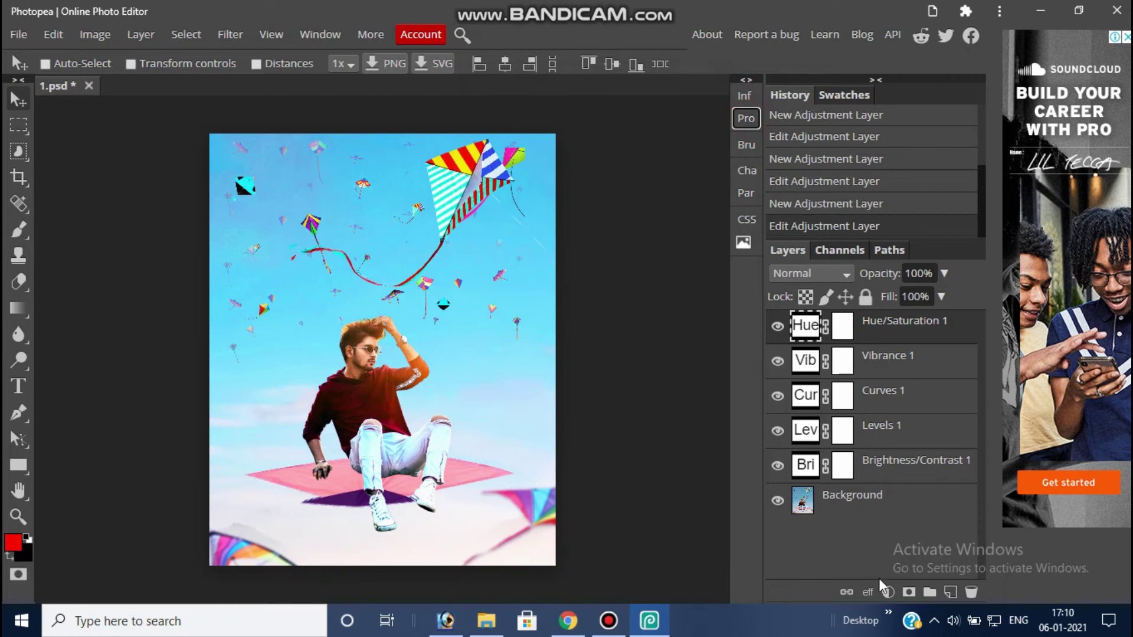
click(888, 592)
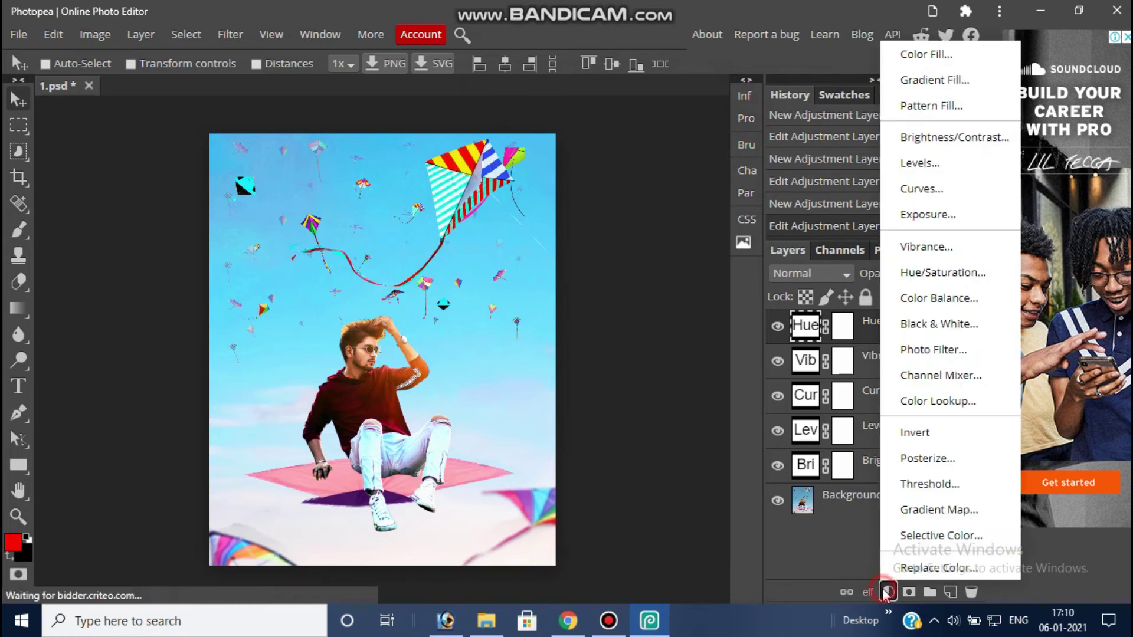
Add a Color Balance layer with shadows at Red 11, Green 16, Blue 26.
click(947, 296)
click(551, 187)
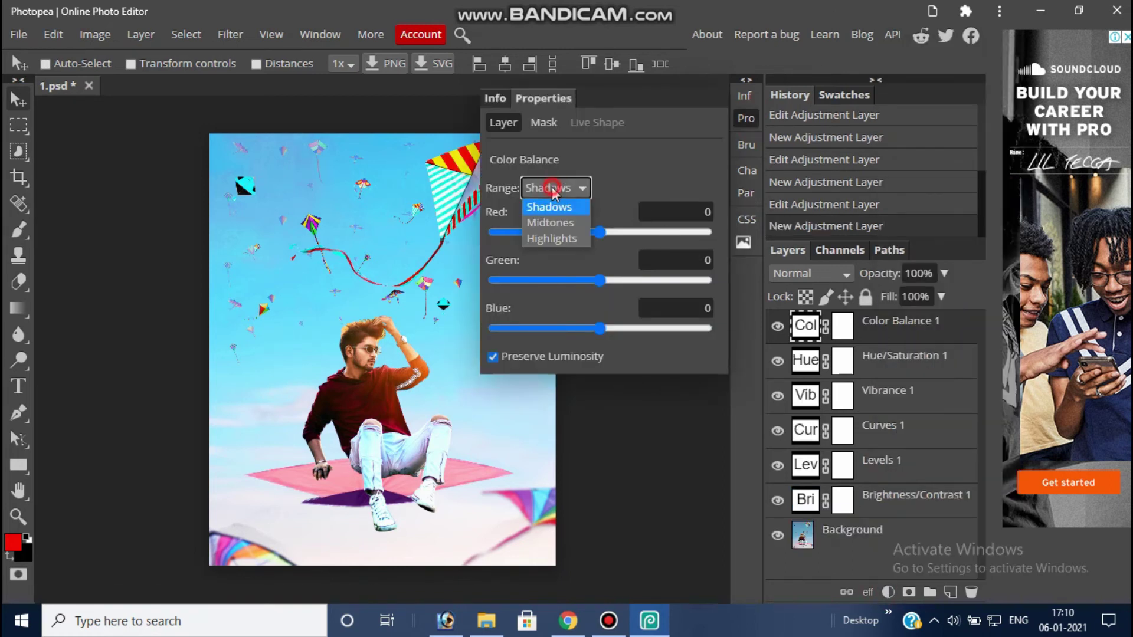
click(551, 187)
drag(606, 232, 613, 231)
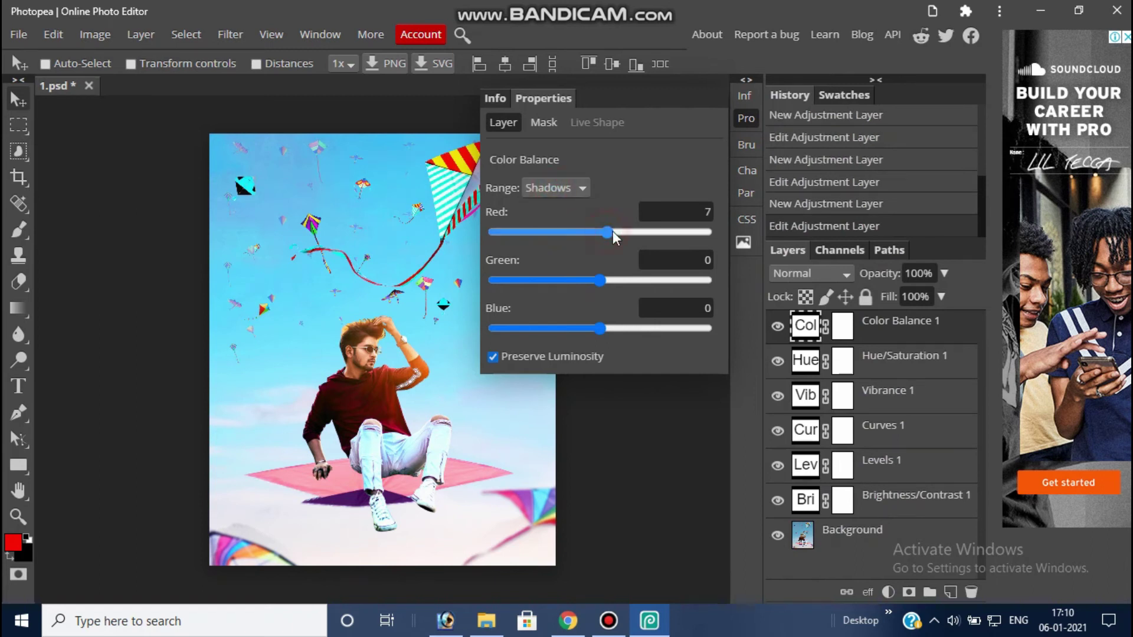
drag(605, 281, 617, 281)
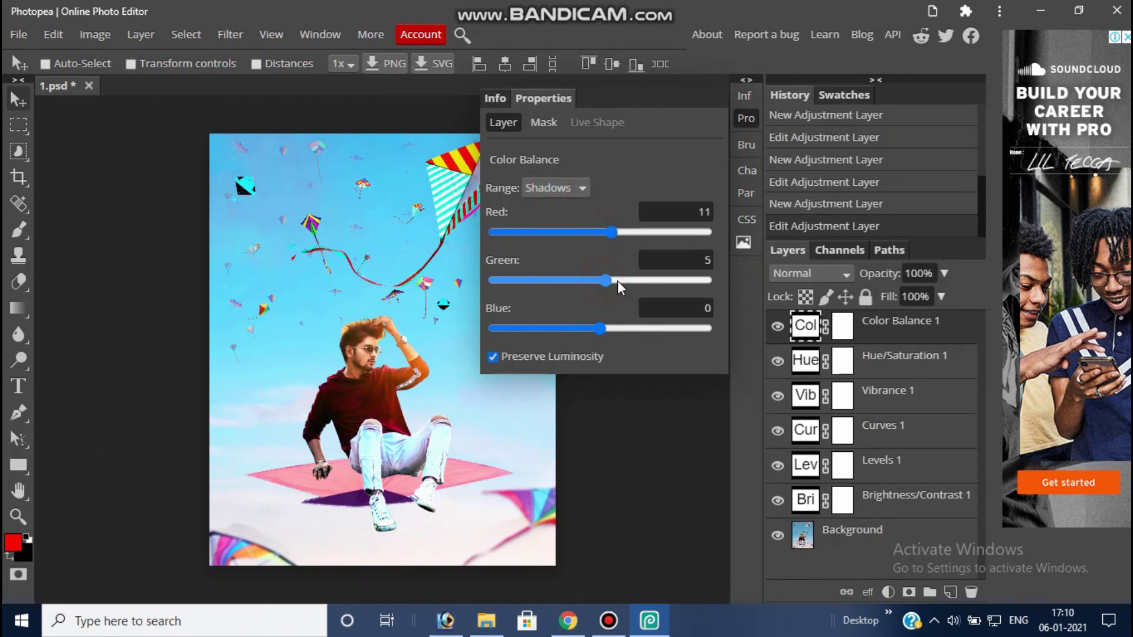
drag(601, 328, 628, 334)
click(625, 334)
click(628, 334)
Give the Color Balance highlights Red 12 with green left at zero, then close Properties.
click(579, 193)
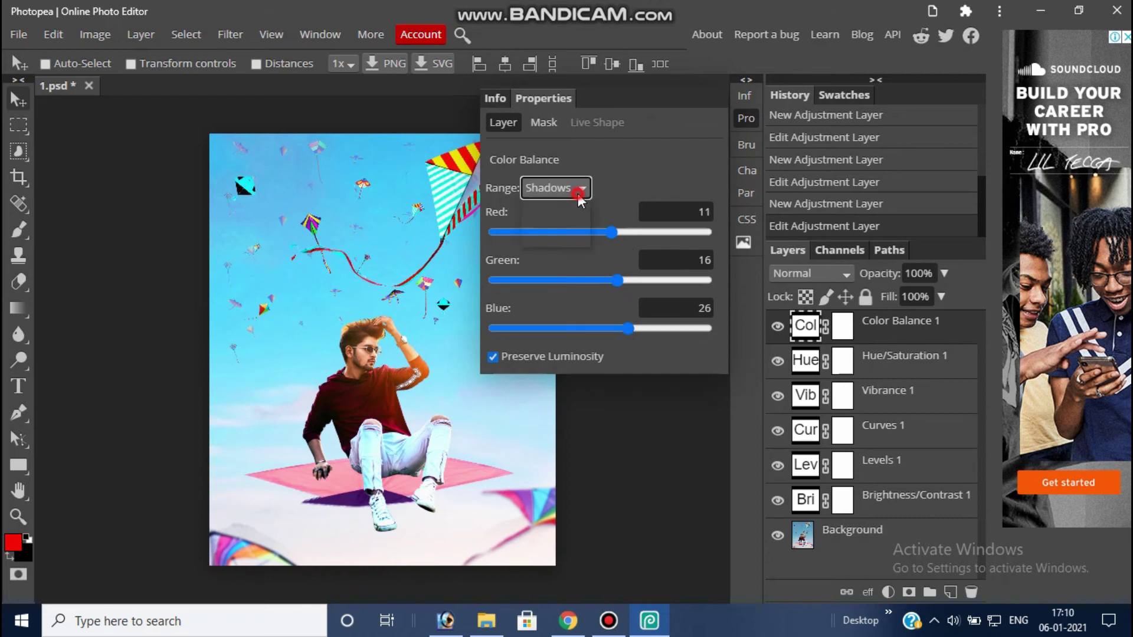
click(576, 238)
click(614, 231)
click(614, 281)
drag(626, 289, 600, 291)
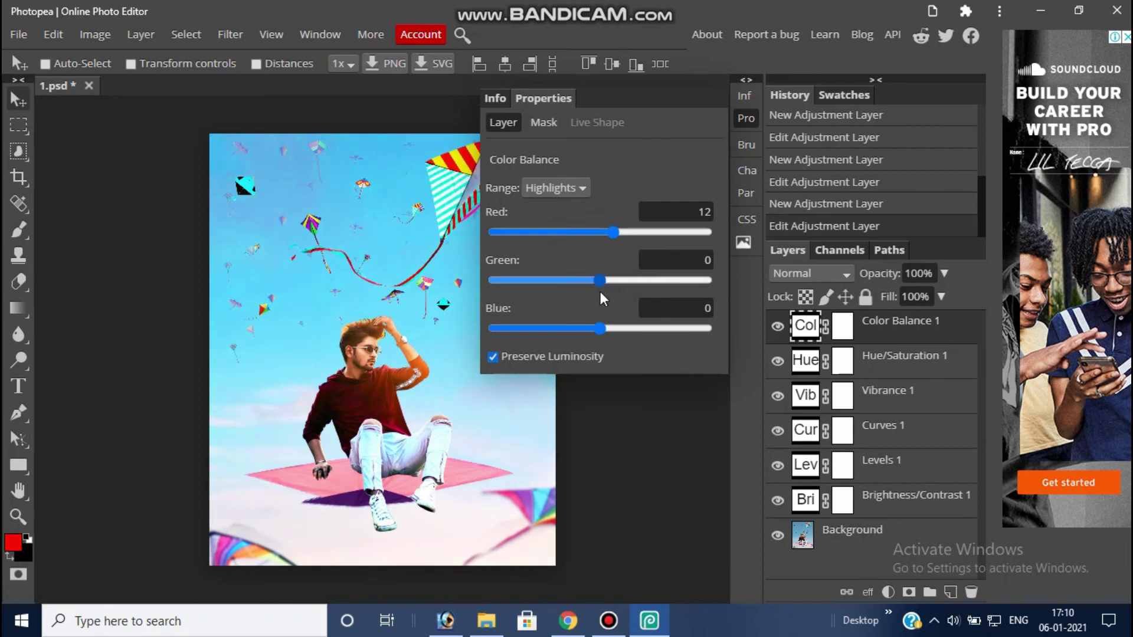
click(742, 118)
click(883, 593)
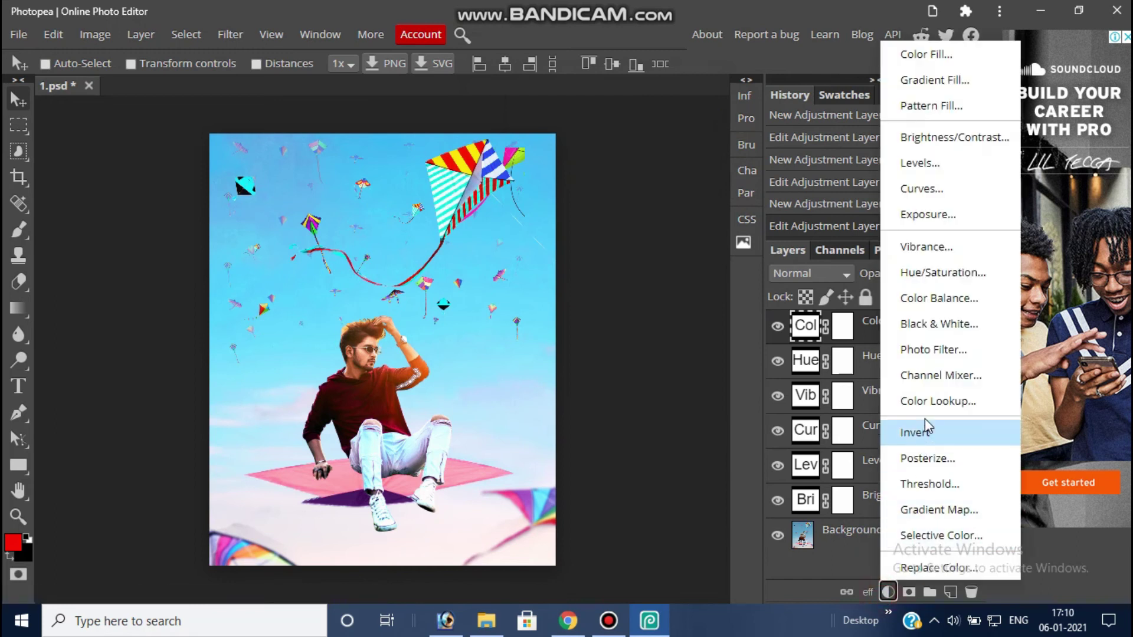
Add a Channel Mixer layer and raise the Blue channel's blue source to about 104%.
click(903, 378)
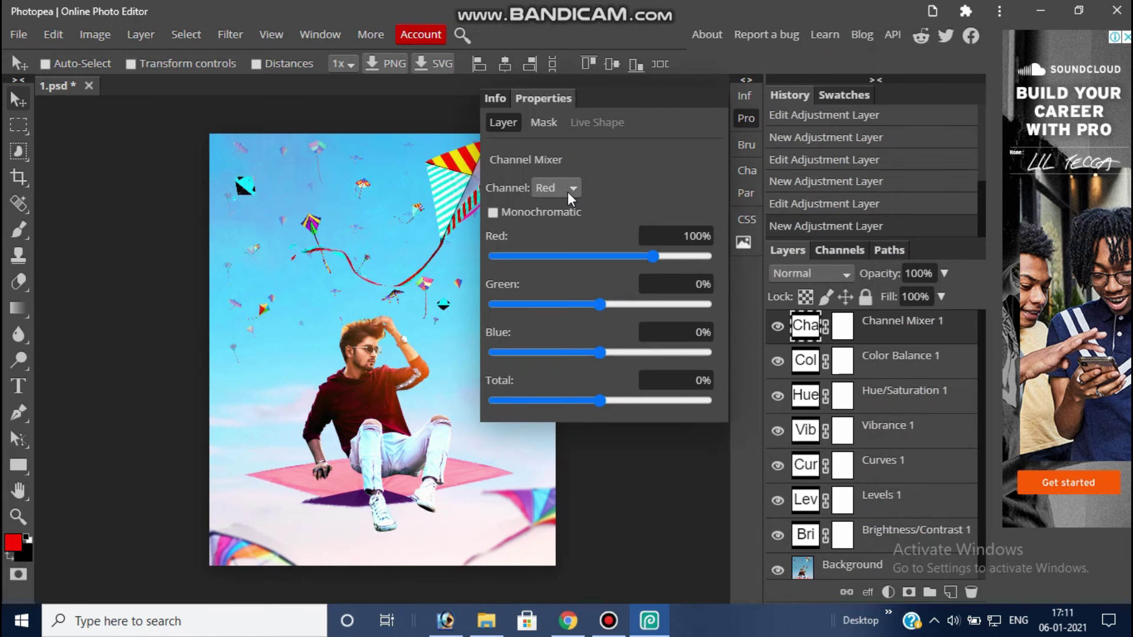
drag(665, 258, 652, 256)
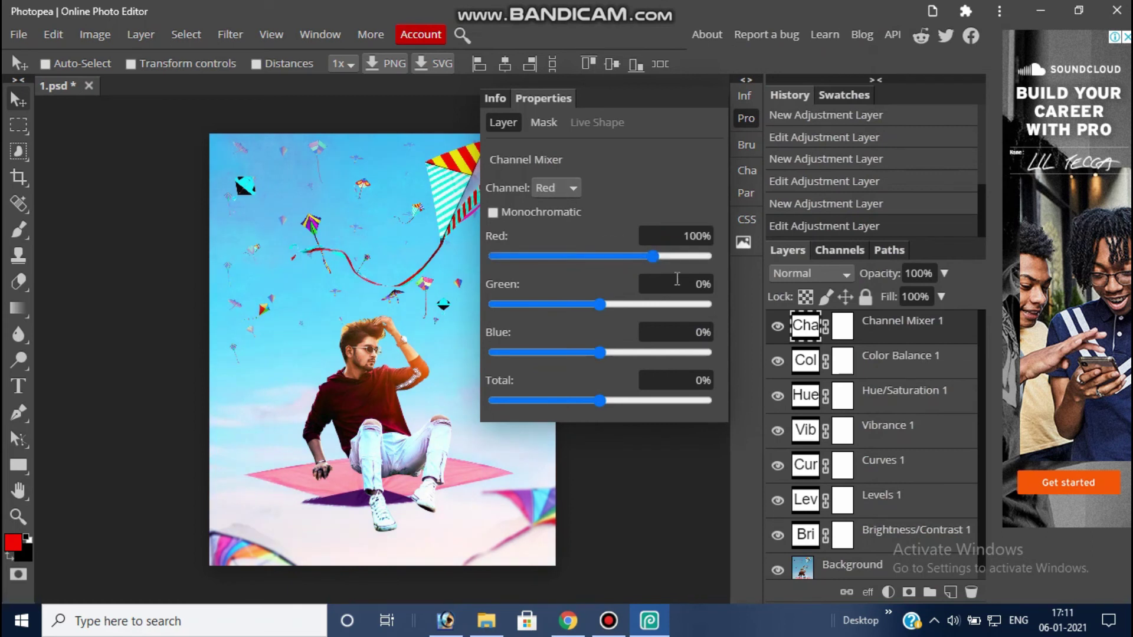
click(554, 187)
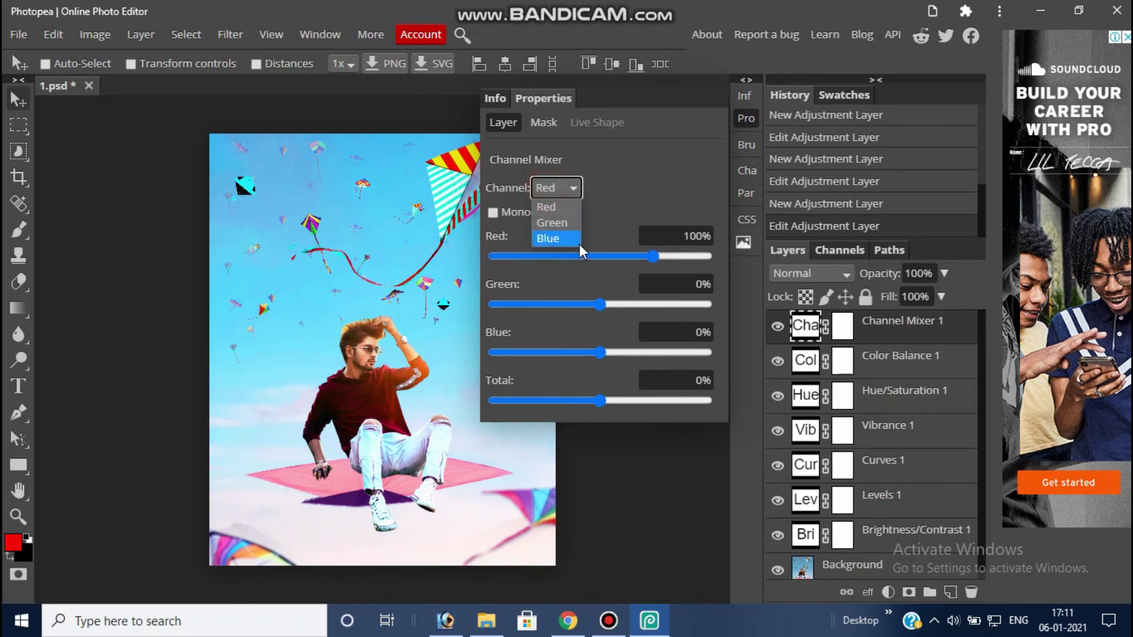
click(579, 239)
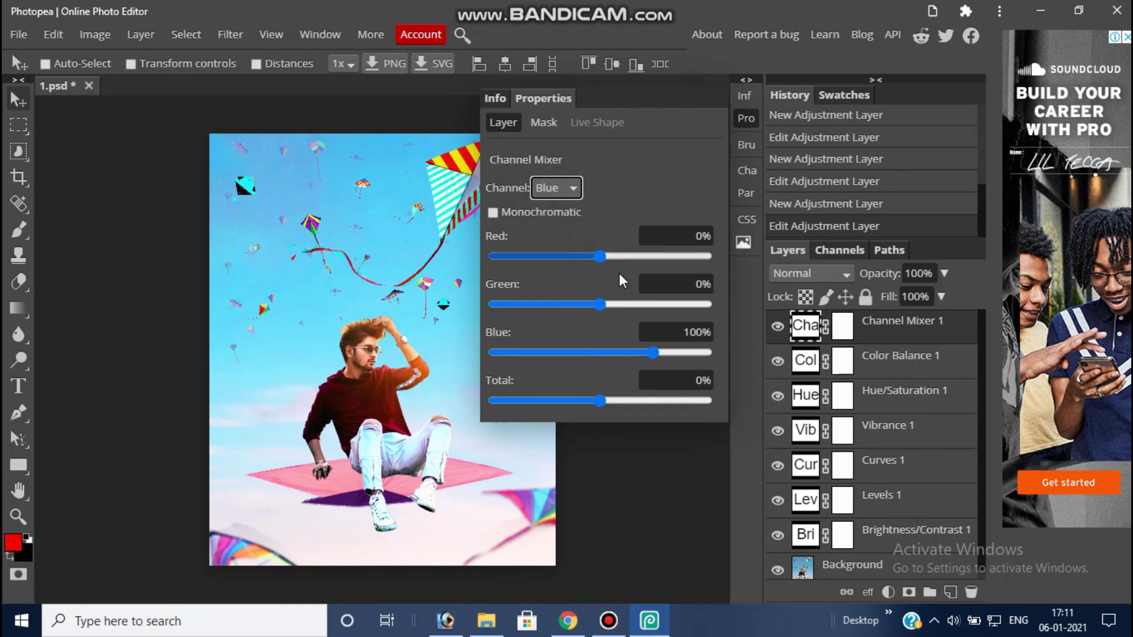
click(661, 358)
drag(661, 356, 660, 356)
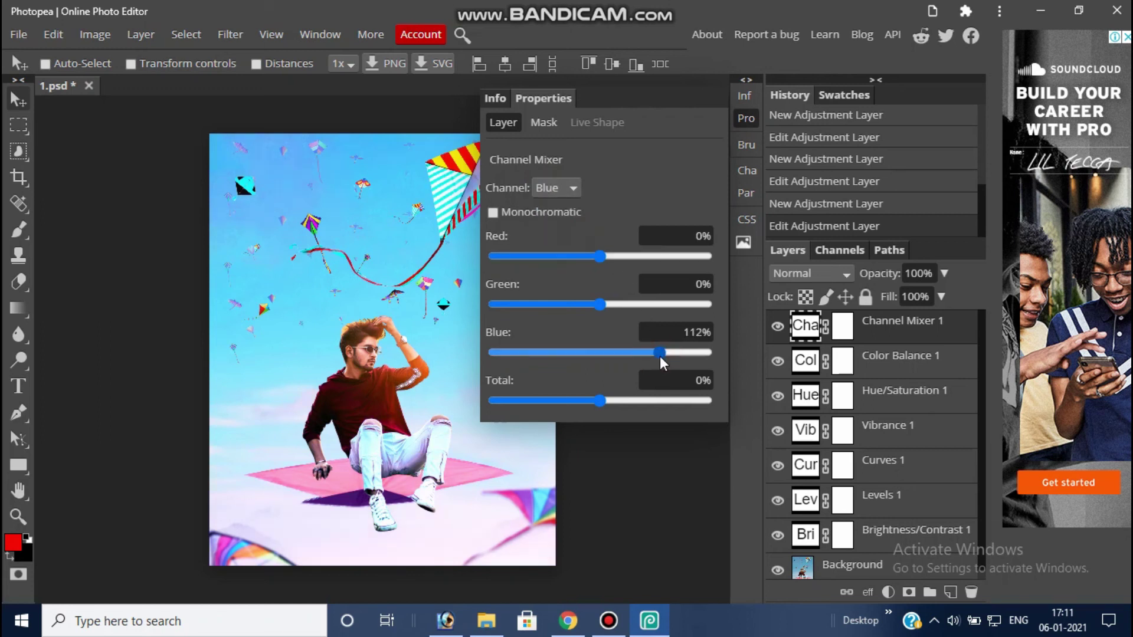
drag(660, 356, 656, 356)
click(745, 118)
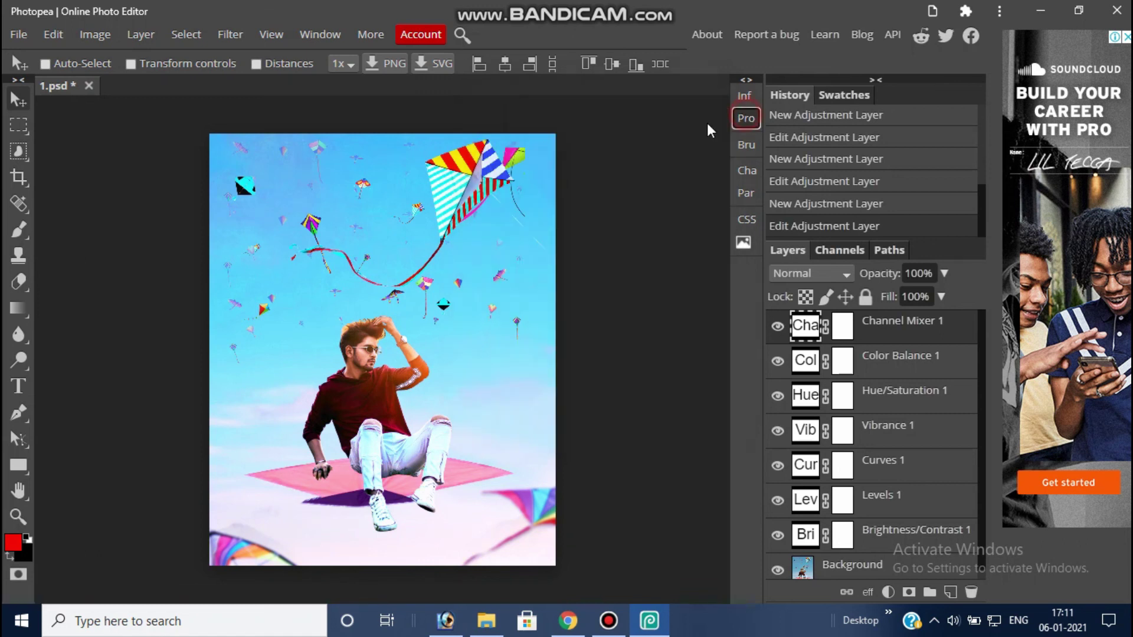
Export the composite as a 2500 × 3127 px JPG at 100% quality.
click(18, 34)
mouse_move(53, 251)
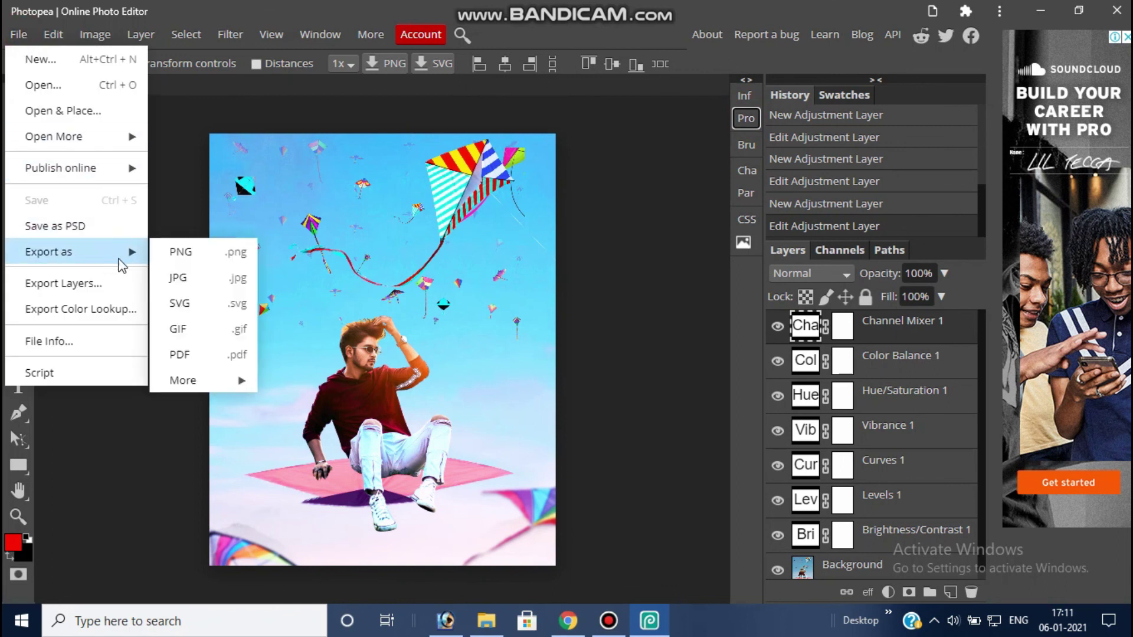
click(180, 282)
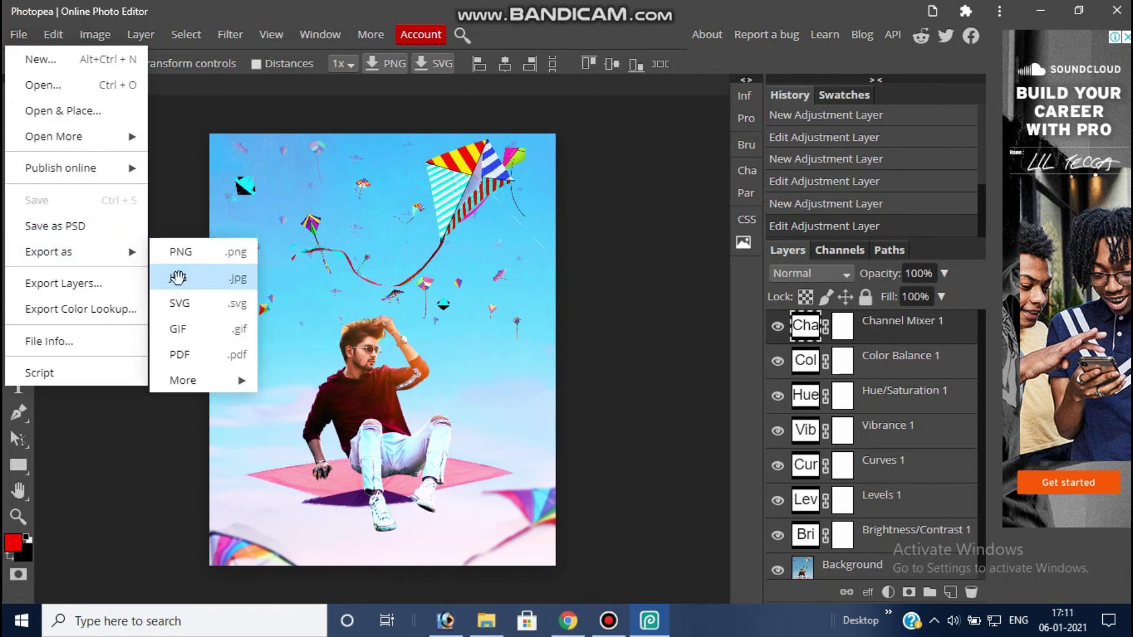
click(177, 277)
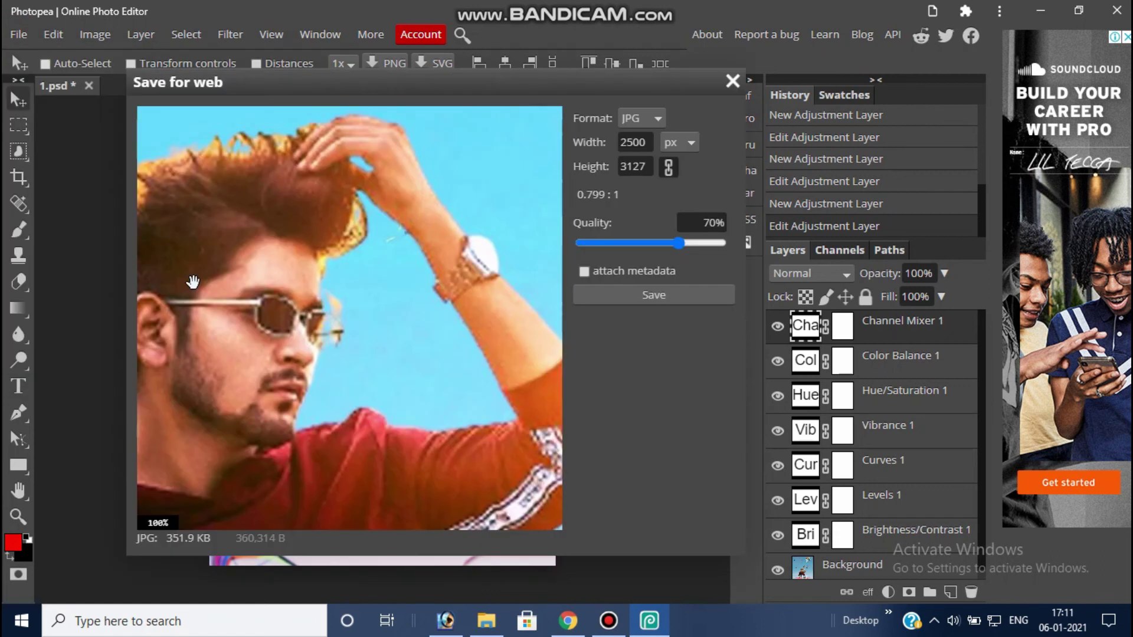
drag(680, 243, 727, 245)
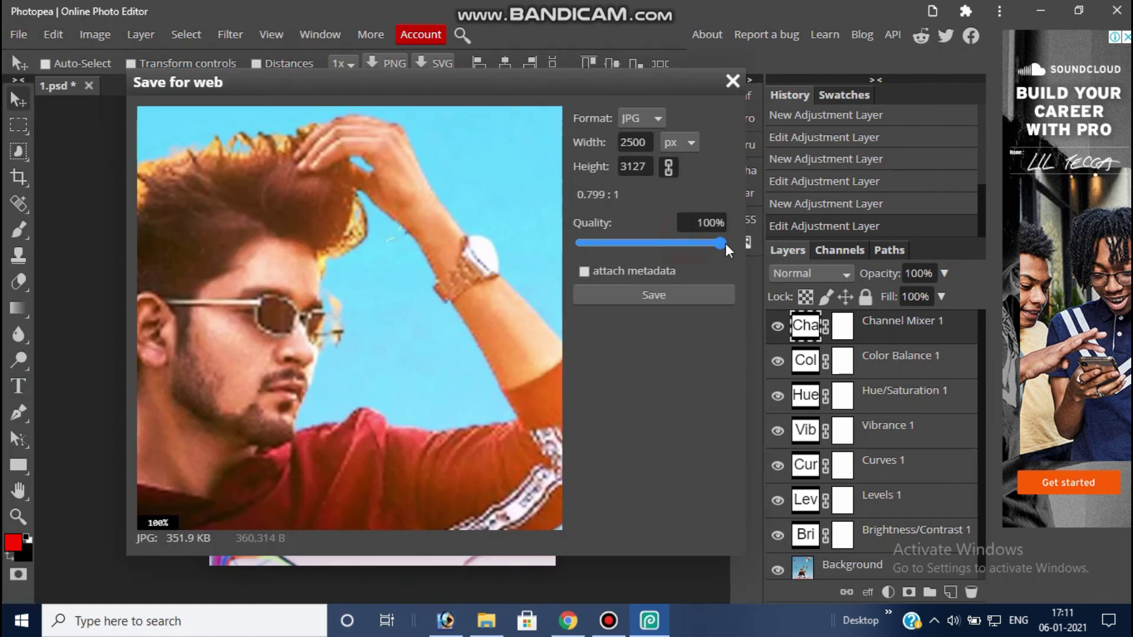
click(688, 301)
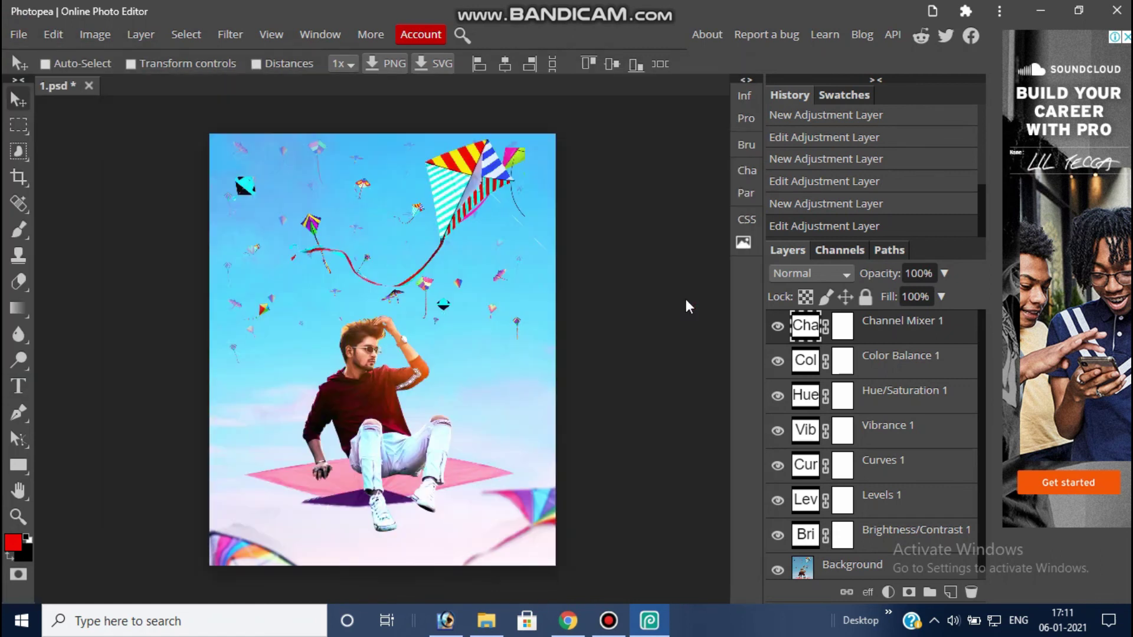